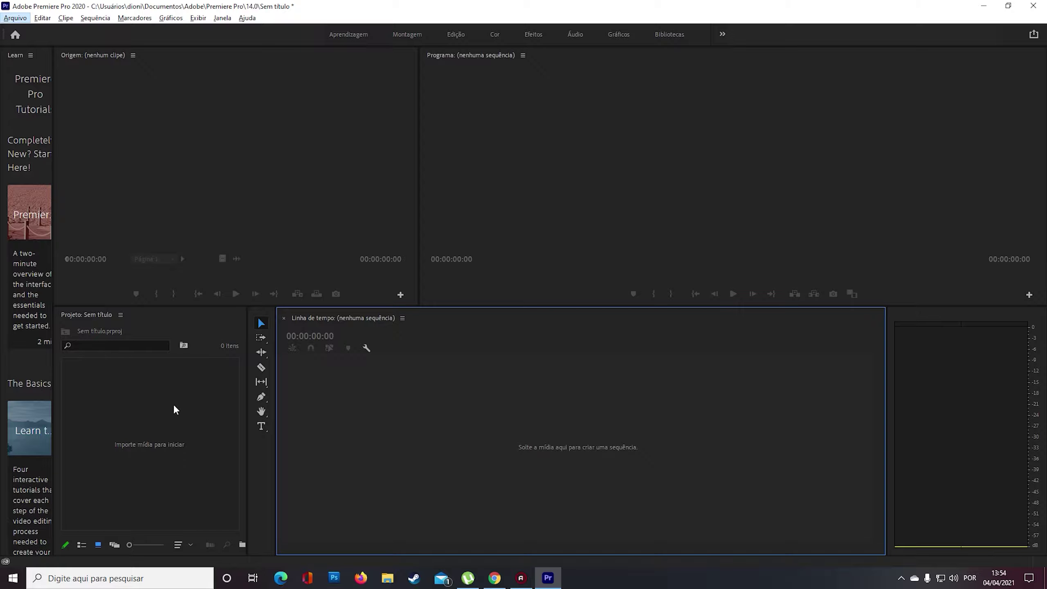
{"action": "double_click", "coordinate": [143, 387]}
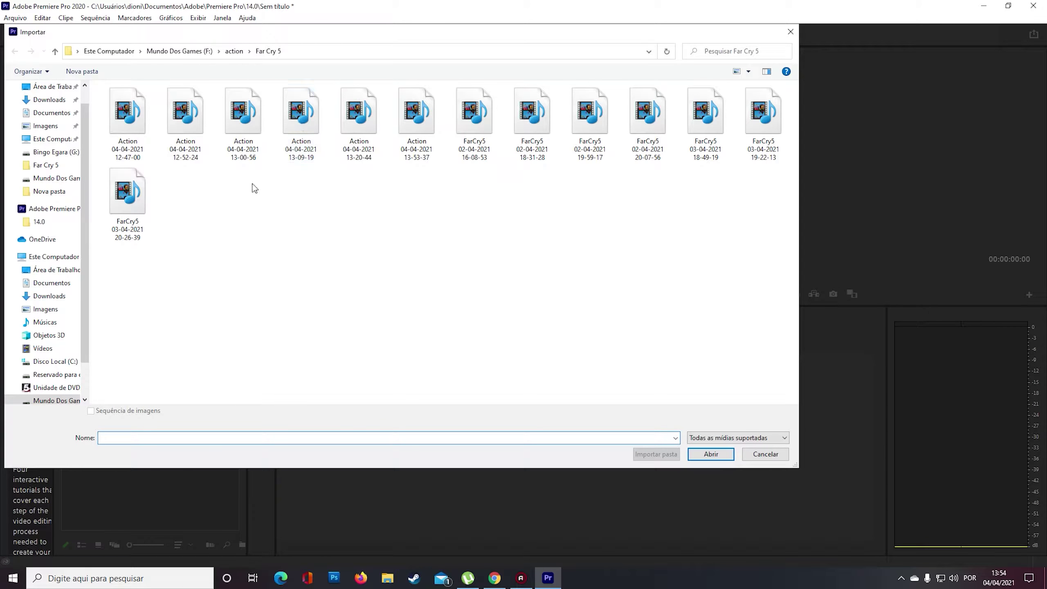
{"action": "left_click", "coordinate": [404, 130]}
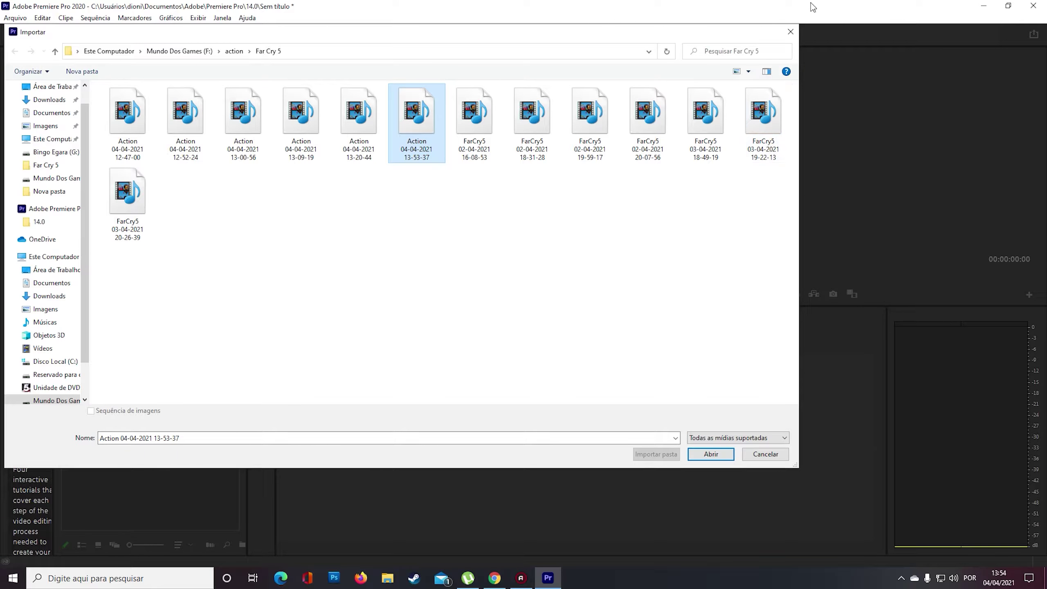
{"action": "left_click", "coordinate": [794, 30]}
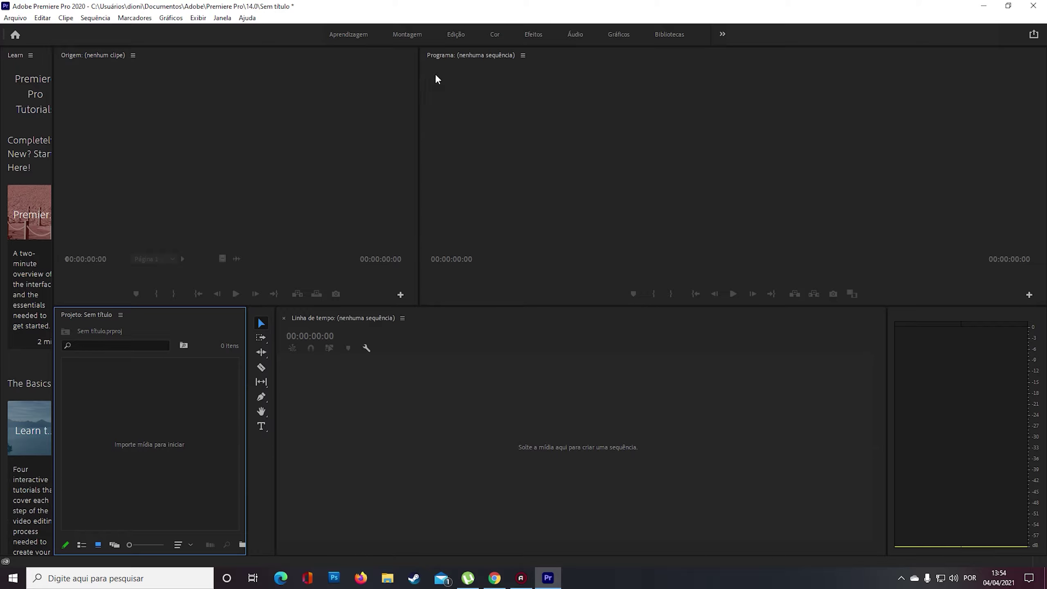
{"action": "left_click", "coordinate": [14, 19]}
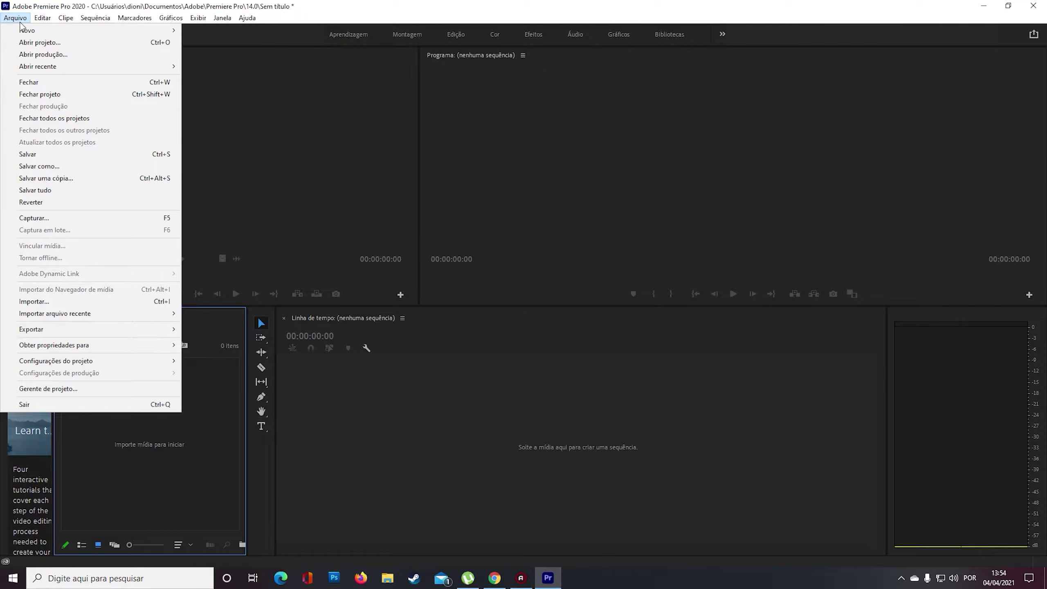
{"action": "left_click", "coordinate": [99, 302]}
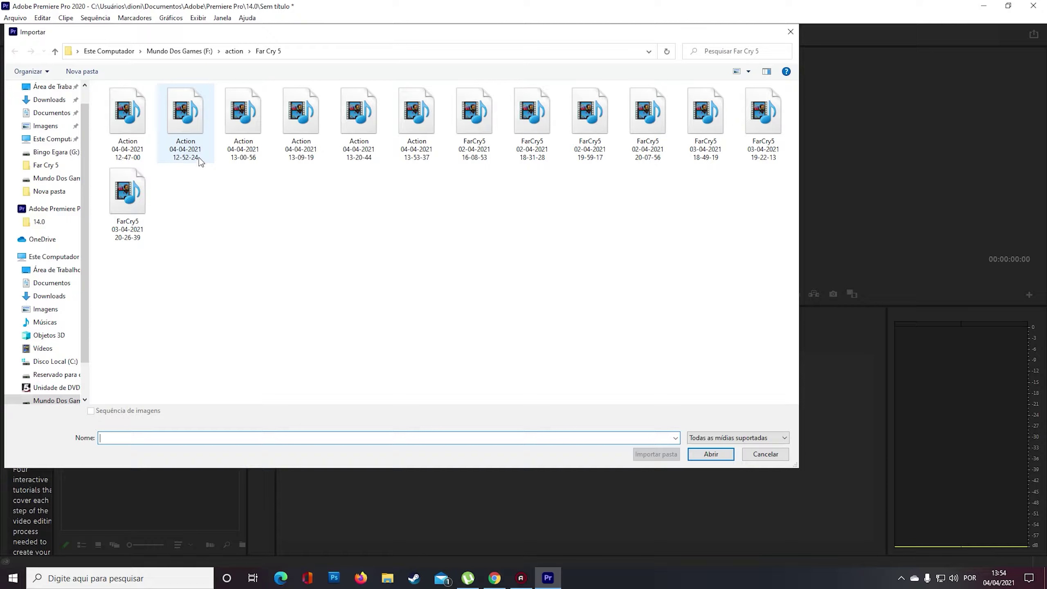
{"action": "left_click", "coordinate": [125, 113]}
{"action": "left_click", "coordinate": [183, 126]}
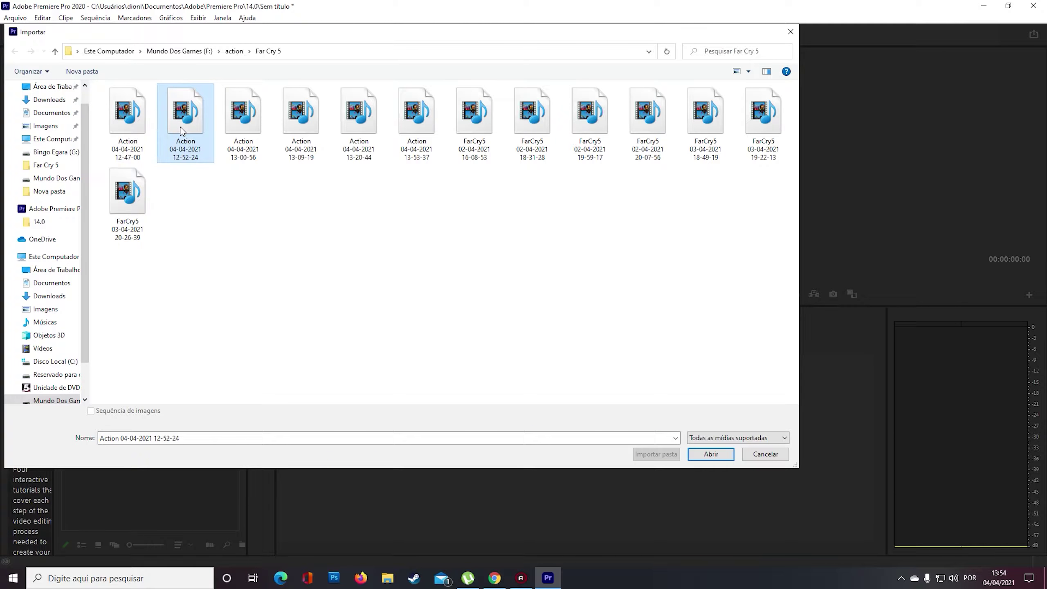
{"action": "double_click", "coordinate": [360, 120]}
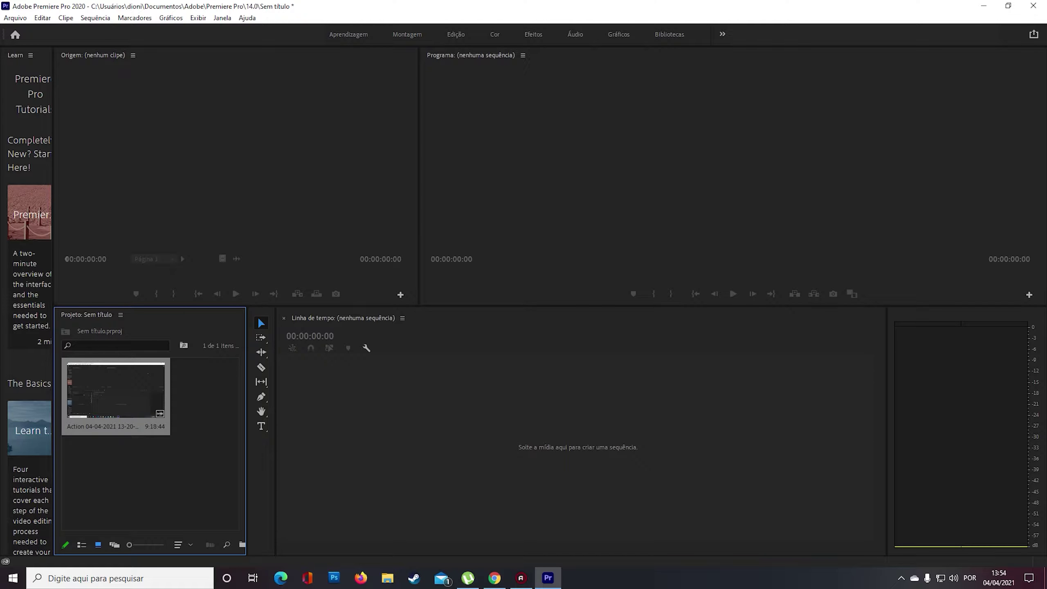
Drag the clip onto the empty Timeline to create its sequence, then adjust the timeline zoom bar
{"action": "left_click_drag", "start_coordinate": [116, 390], "coordinate": [335, 379]}
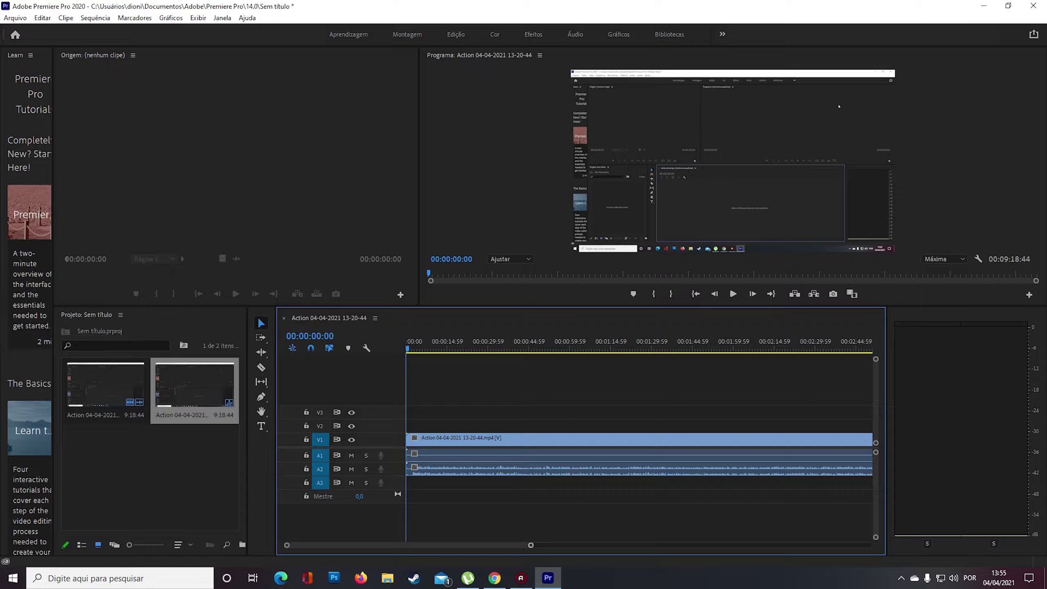
{"action": "mouse_move", "coordinate": [531, 545]}
{"action": "left_mouse_down"}
{"action": "mouse_move", "coordinate": [365, 545]}
{"action": "mouse_move", "coordinate": [519, 545]}
{"action": "left_mouse_up"}
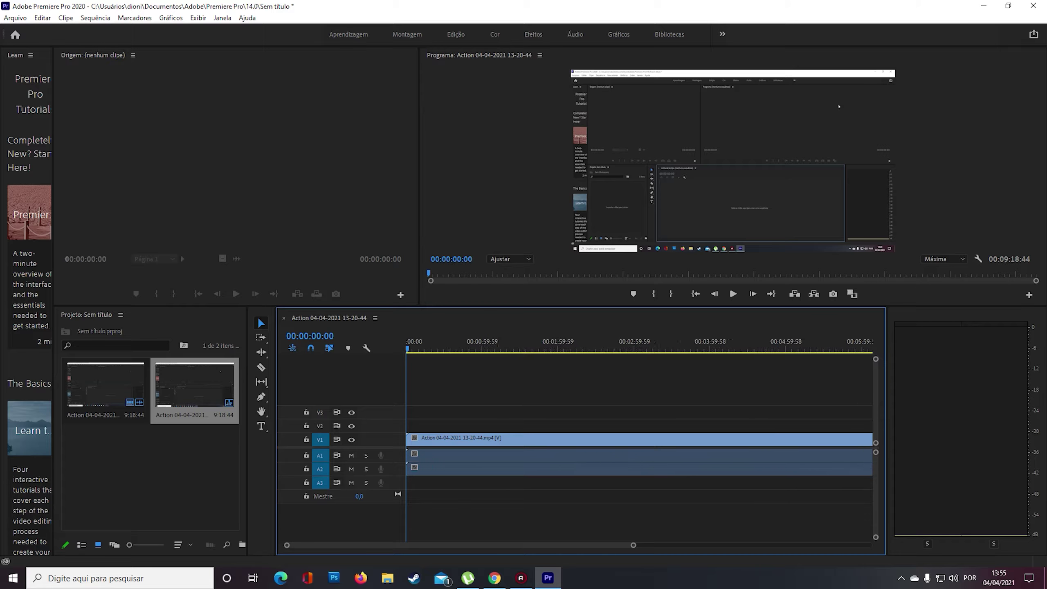
{"action": "left_click_drag", "start_coordinate": [520, 544], "coordinate": [788, 545]}
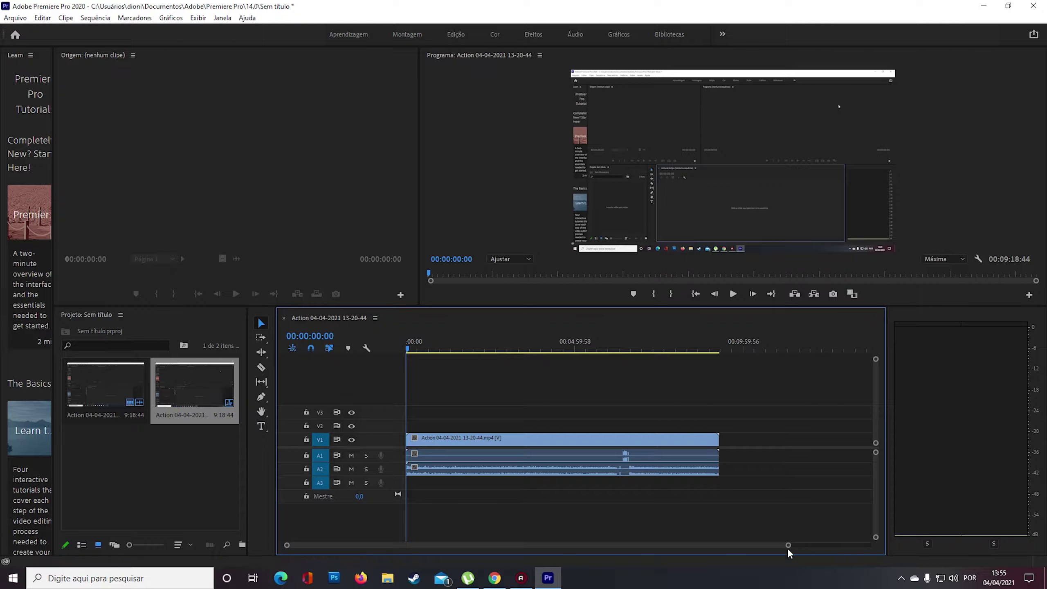
{"action": "left_click_drag", "start_coordinate": [787, 544], "coordinate": [377, 545]}
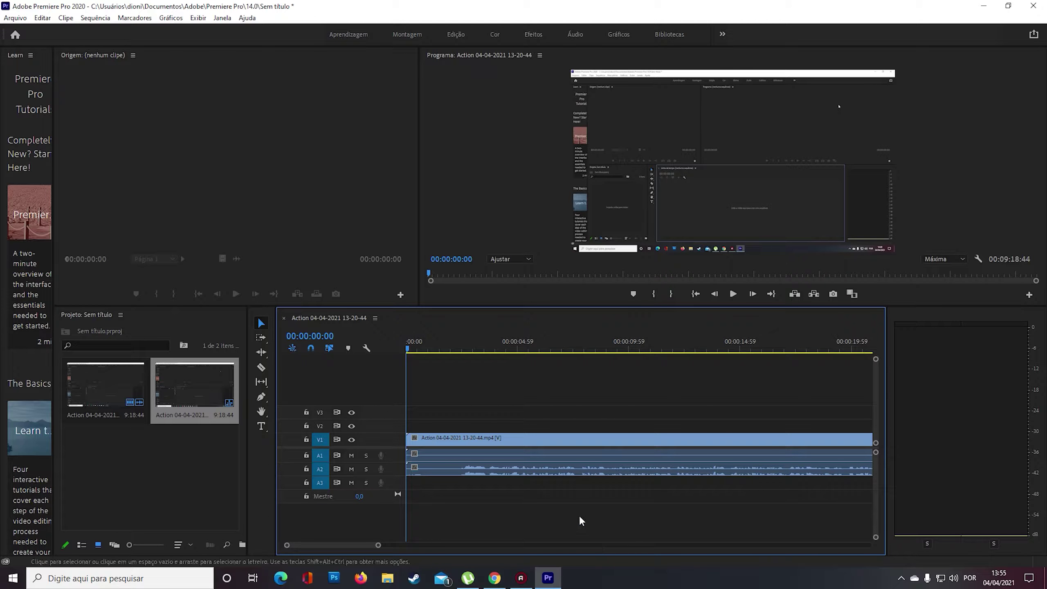
Razor the clip at the playhead near 00:00:02:19, separating a short opening piece
{"action": "left_click", "coordinate": [453, 344]}
{"action": "left_click_drag", "start_coordinate": [454, 343], "coordinate": [459, 347]}
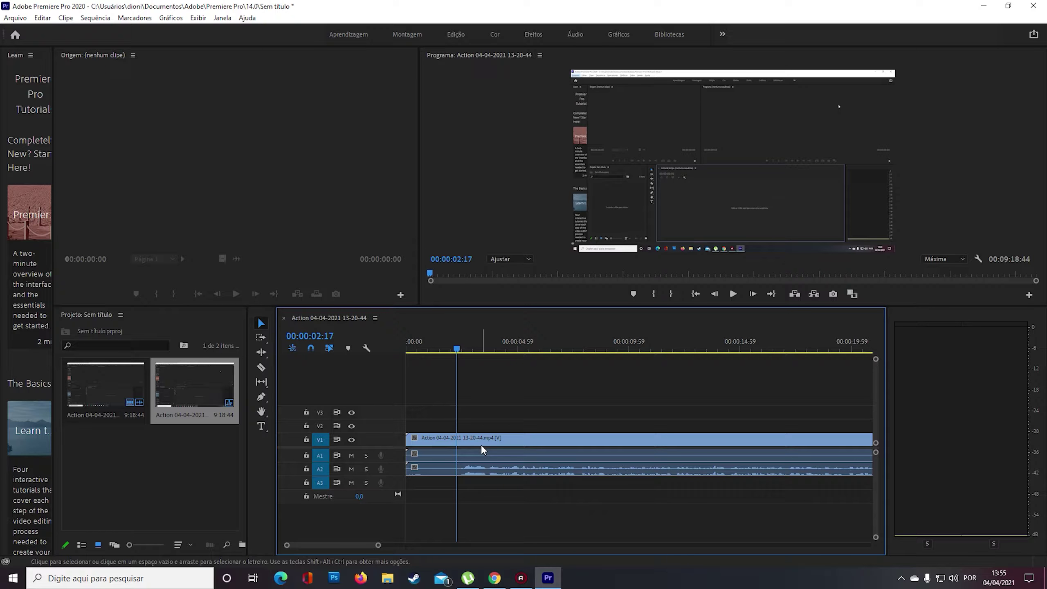
{"action": "left_click", "coordinate": [260, 368]}
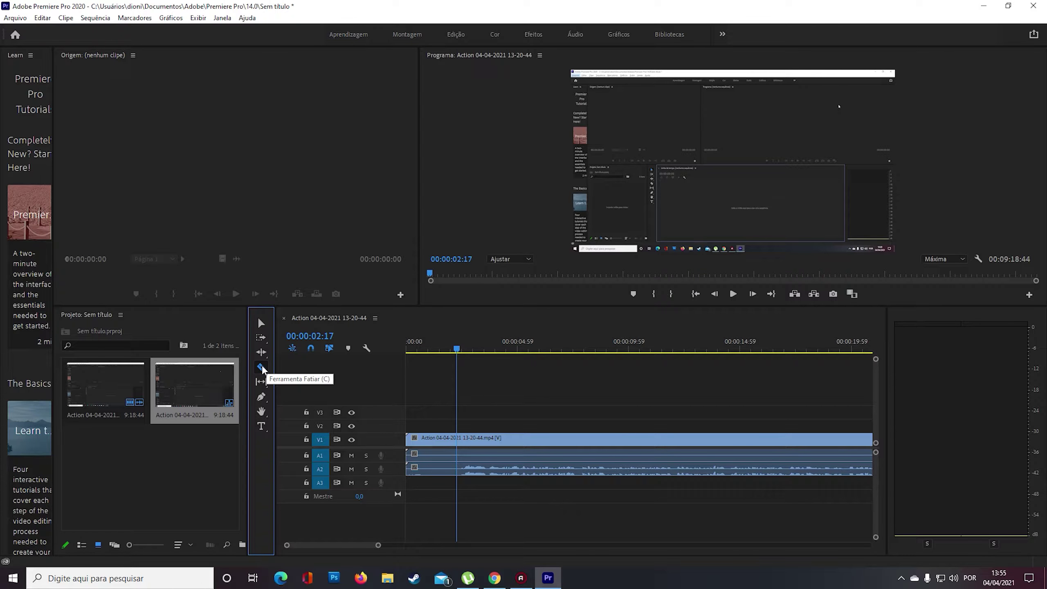
{"action": "left_click", "coordinate": [457, 351]}
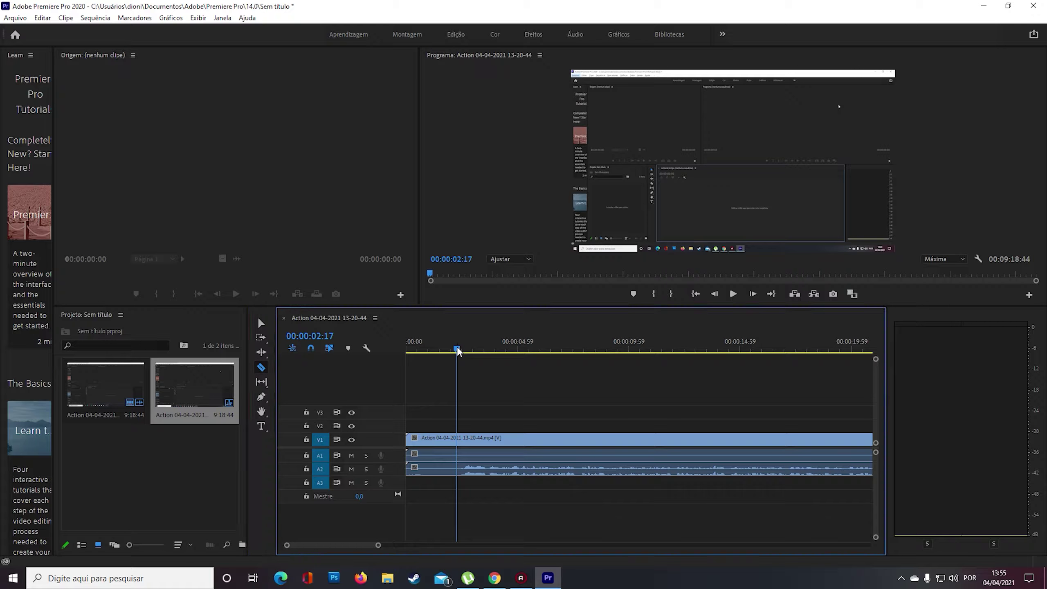
{"action": "left_click_drag", "start_coordinate": [457, 351], "coordinate": [448, 355]}
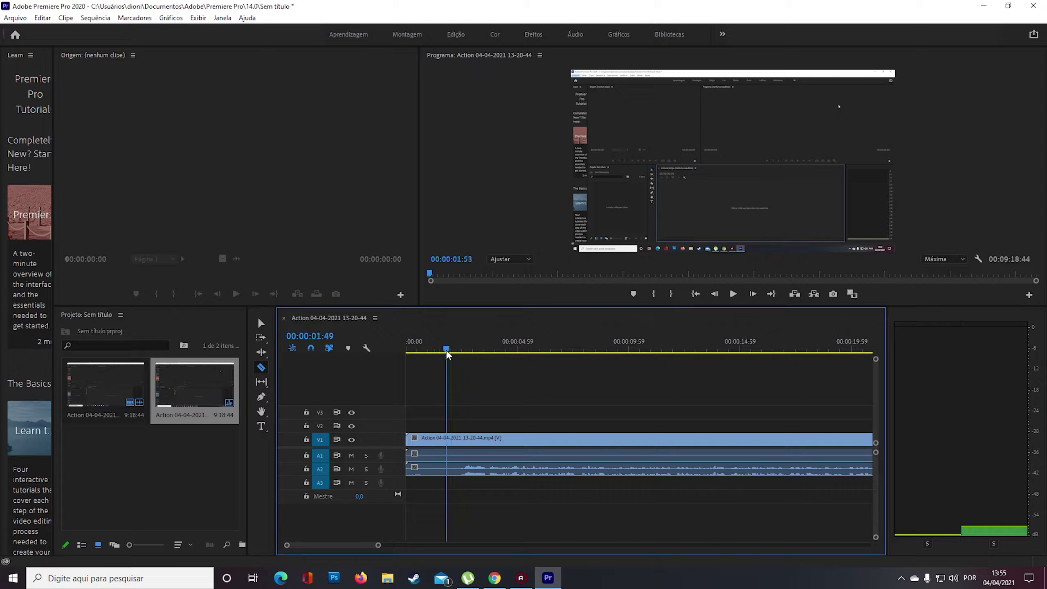
{"action": "mouse_move", "coordinate": [448, 353]}
{"action": "left_mouse_down"}
{"action": "mouse_move", "coordinate": [444, 369]}
{"action": "mouse_move", "coordinate": [459, 385]}
{"action": "left_mouse_up"}
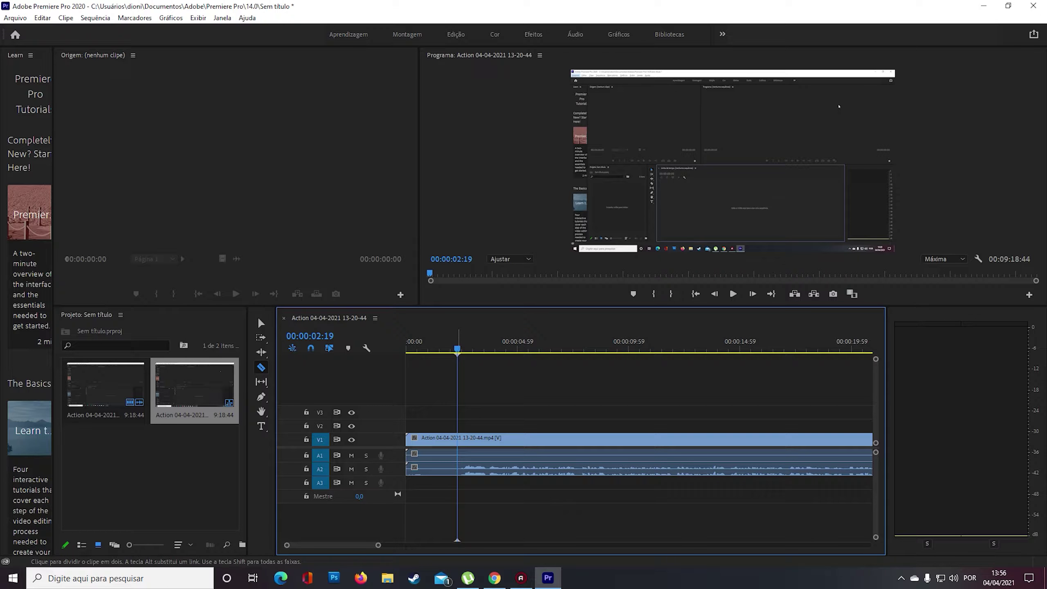
{"action": "left_click", "coordinate": [457, 439]}
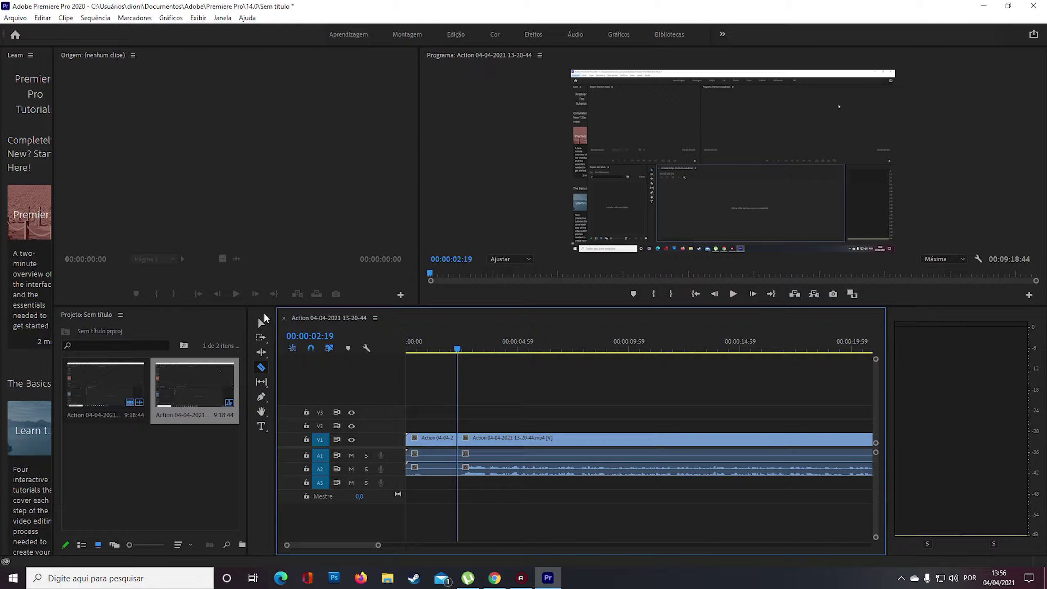
Clear the short opening clip piece with Limpar, leaving a gap before 00:00:02:19
{"action": "left_click", "coordinate": [261, 325]}
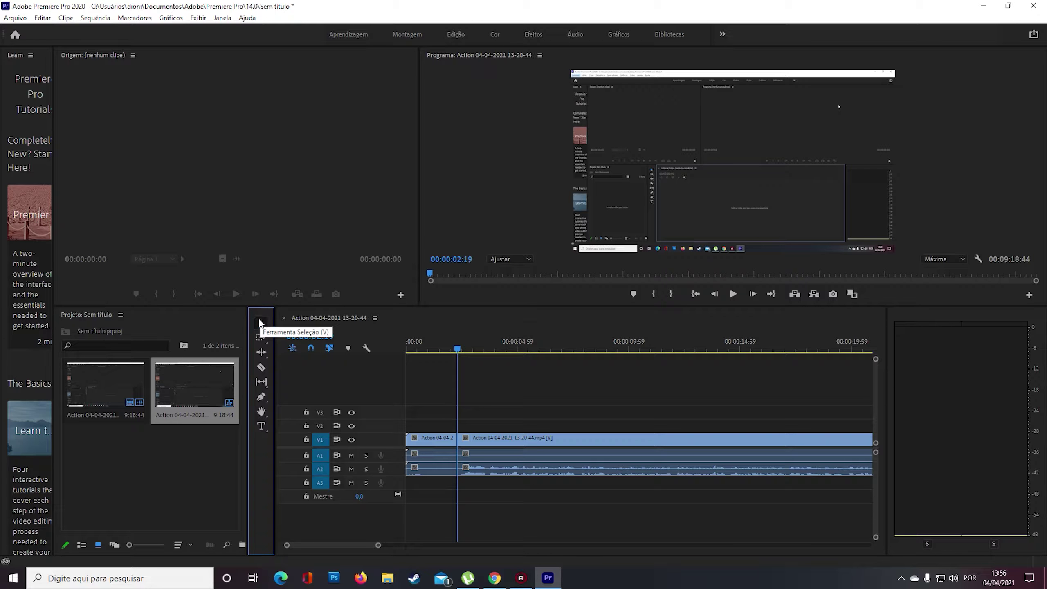
{"action": "left_click", "coordinate": [426, 436]}
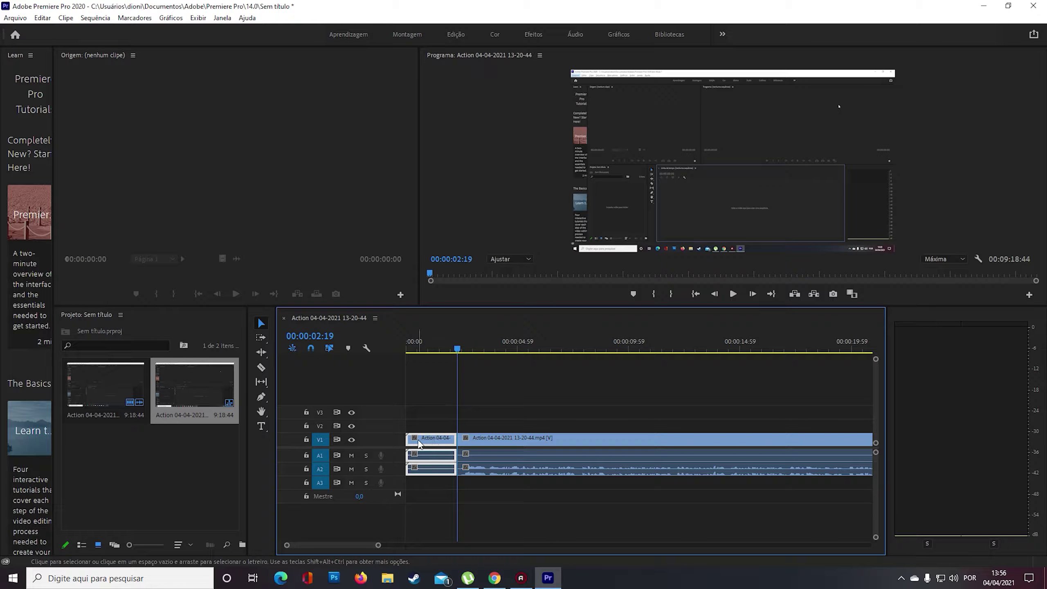
{"action": "right_click", "coordinate": [419, 440]}
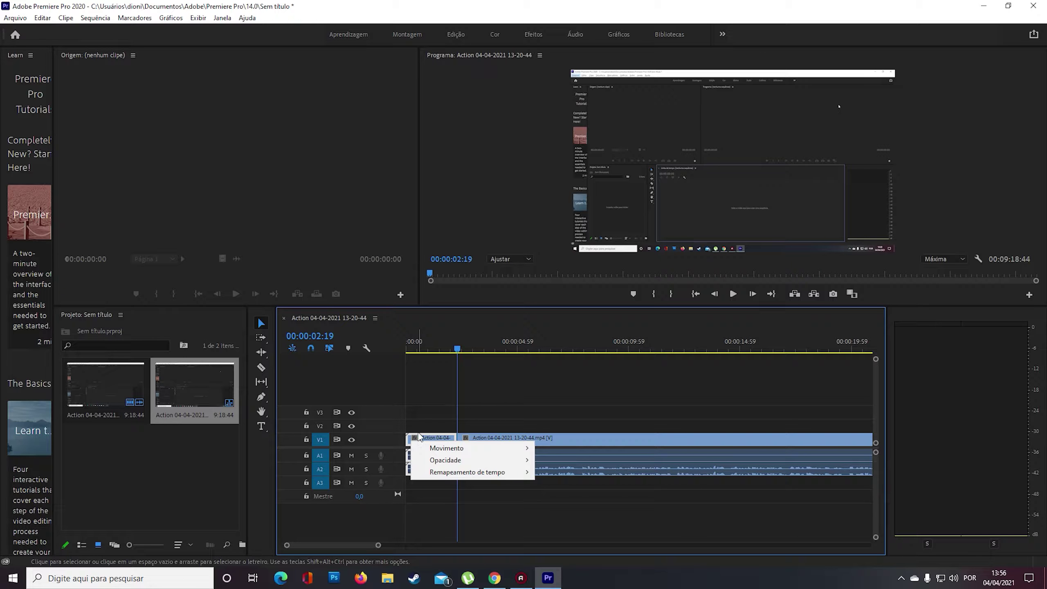
{"action": "left_click", "coordinate": [426, 425]}
{"action": "right_click", "coordinate": [421, 439]}
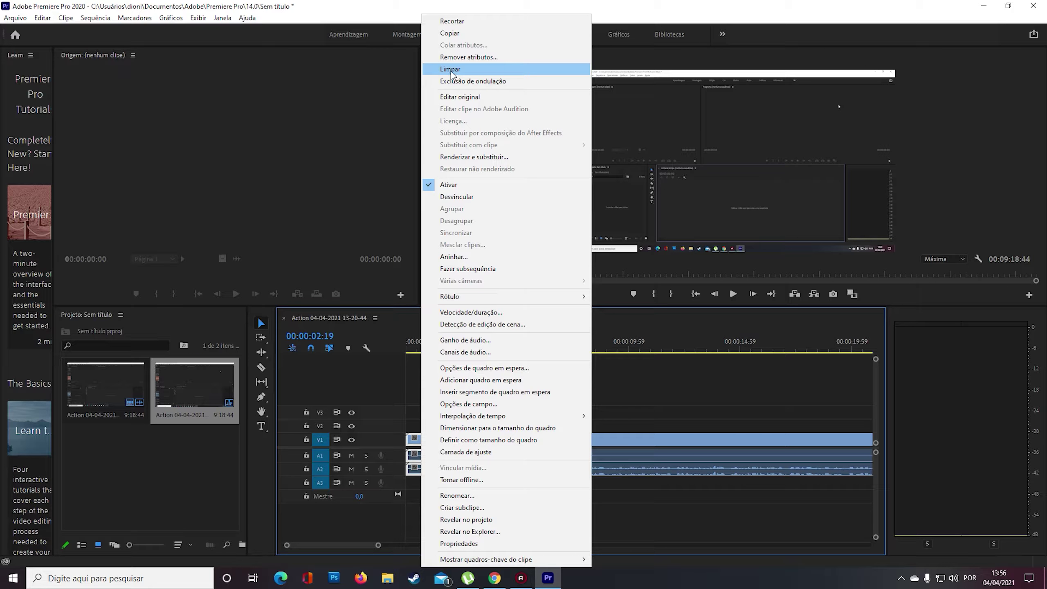
{"action": "left_click", "coordinate": [451, 70]}
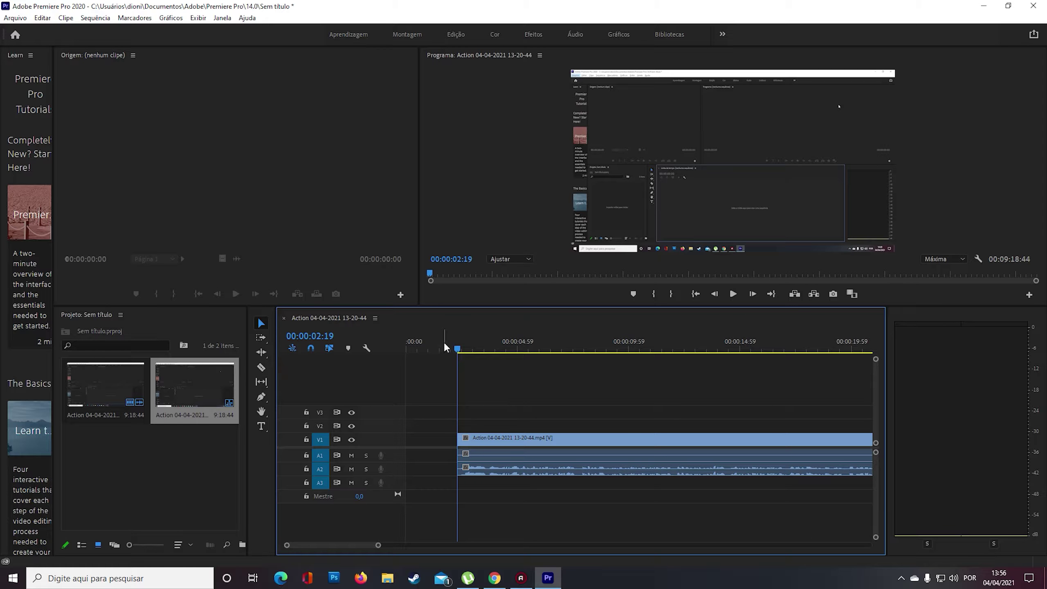
Preview the edit, then slide the remaining clip left to start at 00:00:00:00
{"action": "left_click_drag", "start_coordinate": [444, 347], "coordinate": [385, 355]}
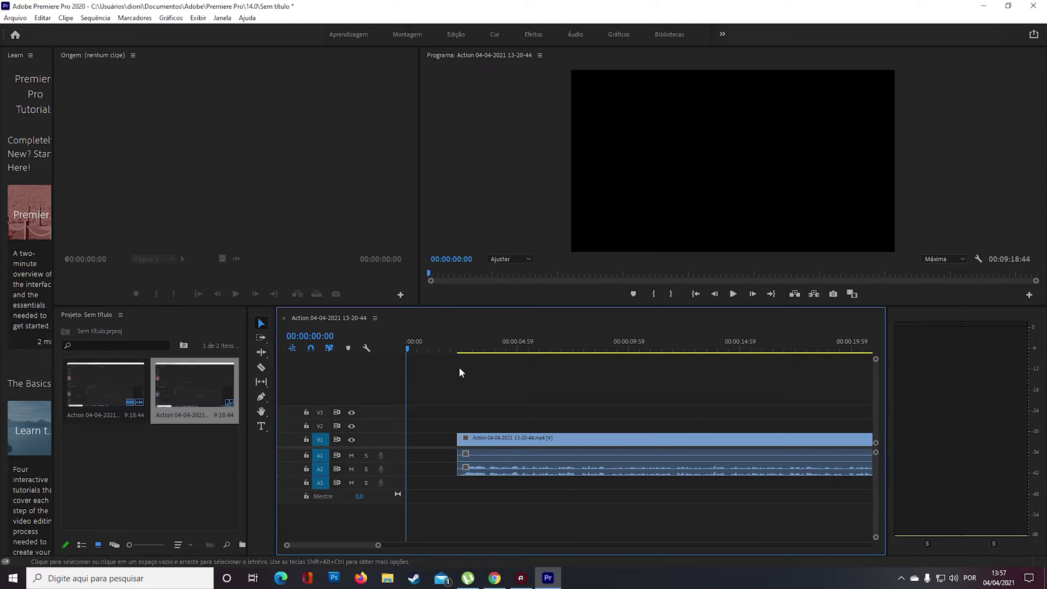
{"action": "left_click", "coordinate": [732, 293]}
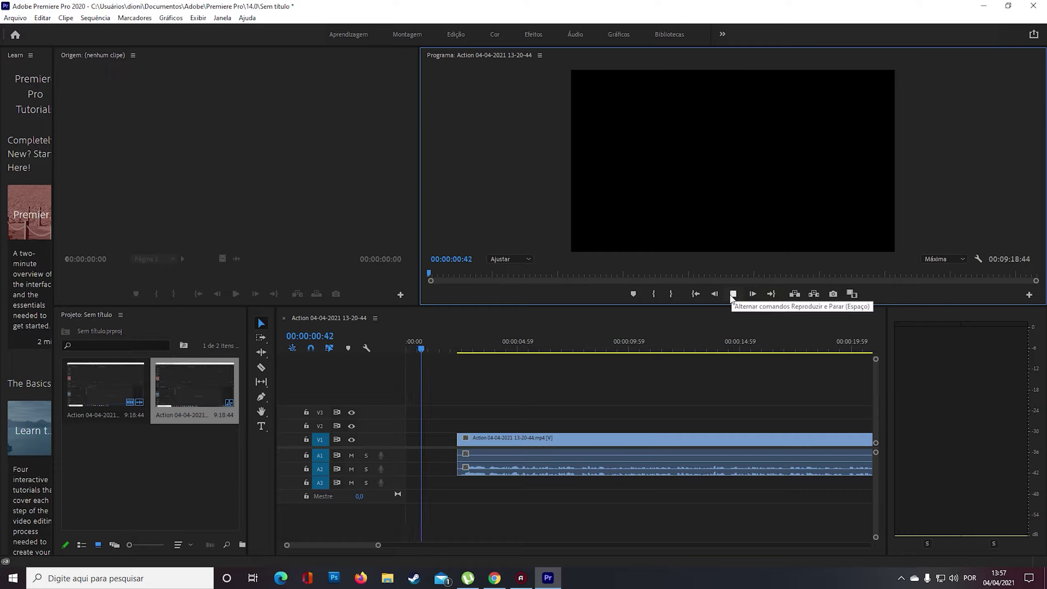
{"action": "left_click", "coordinate": [732, 297]}
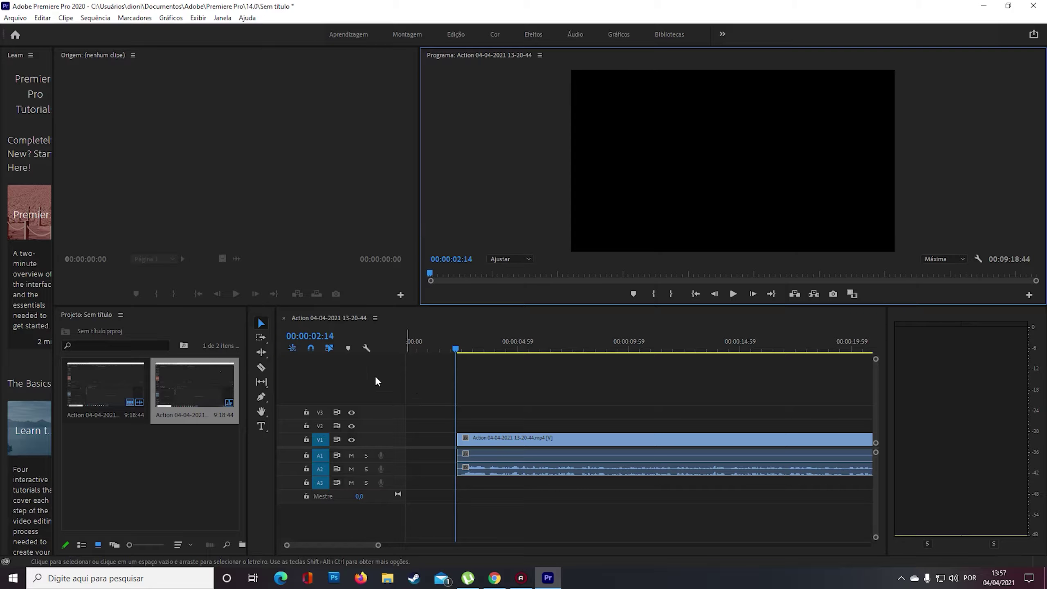
{"action": "left_click", "coordinate": [268, 325]}
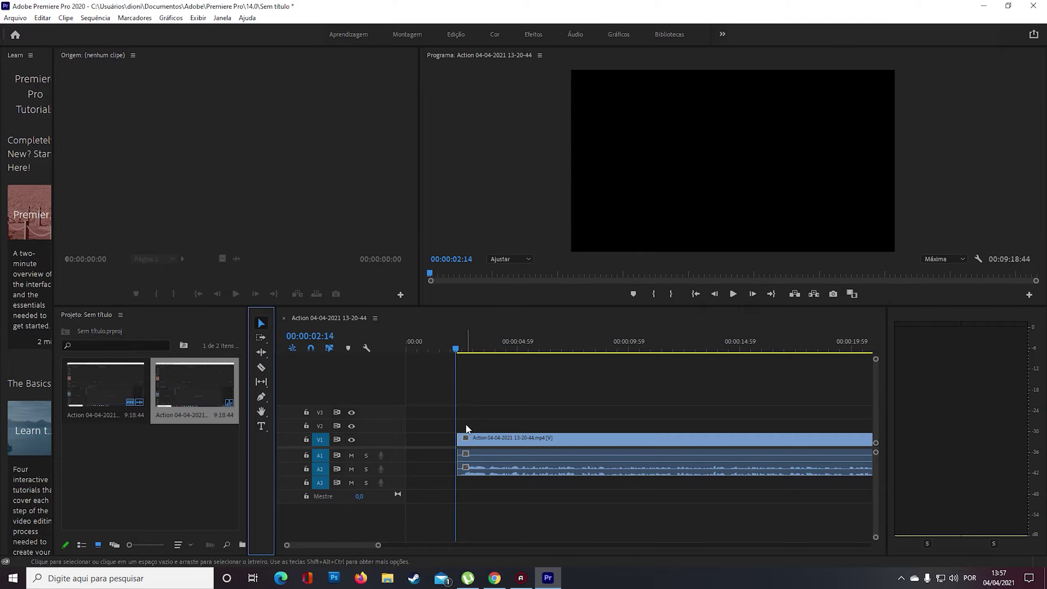
{"action": "left_click_drag", "start_coordinate": [492, 439], "coordinate": [441, 439]}
{"action": "left_click", "coordinate": [410, 346]}
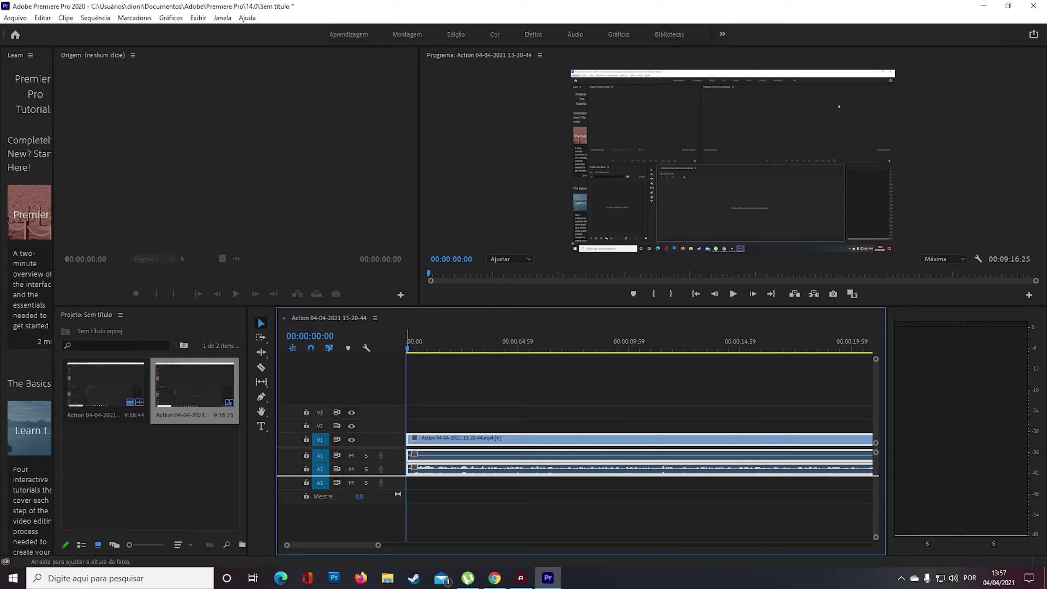
{"action": "left_click_drag", "start_coordinate": [330, 476], "coordinate": [329, 515]}
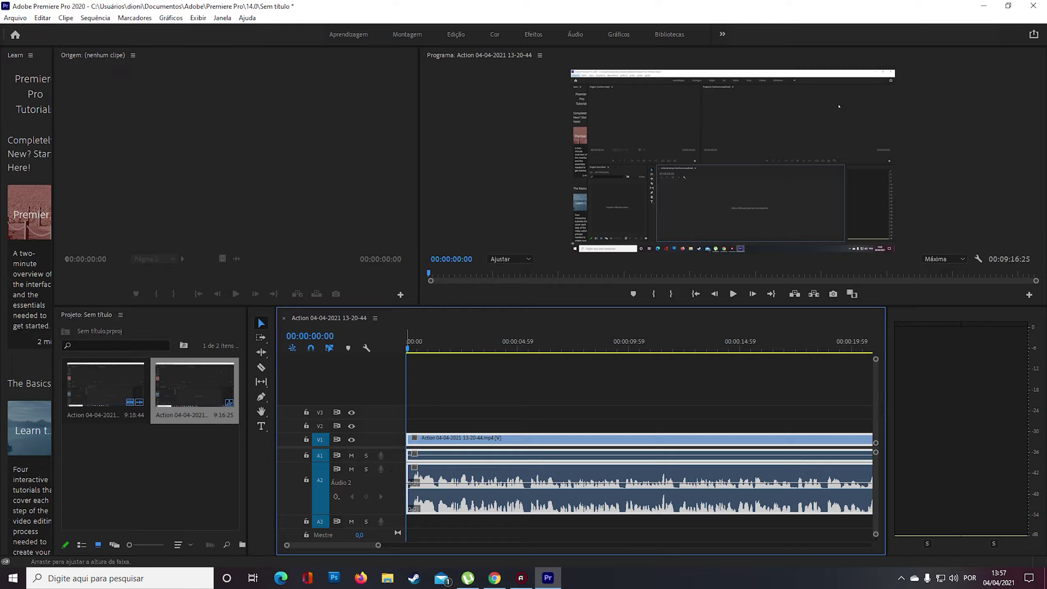
{"action": "left_click_drag", "start_coordinate": [329, 462], "coordinate": [329, 489]}
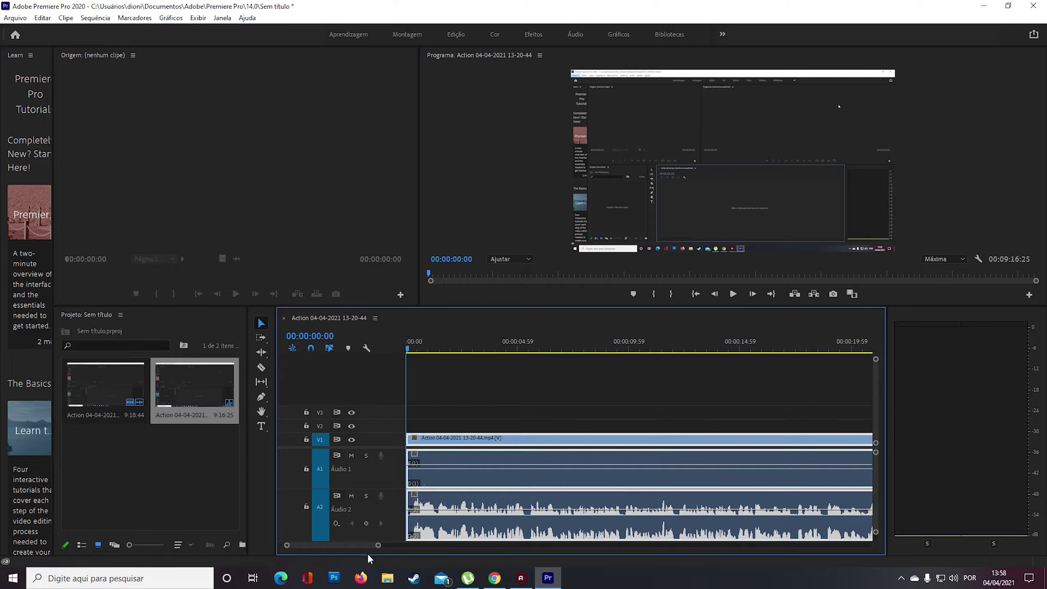
{"action": "left_click_drag", "start_coordinate": [377, 545], "coordinate": [714, 544]}
{"action": "mouse_move", "coordinate": [666, 350]}
{"action": "left_mouse_down"}
{"action": "mouse_move", "coordinate": [698, 372]}
{"action": "mouse_move", "coordinate": [668, 382]}
{"action": "left_mouse_up"}
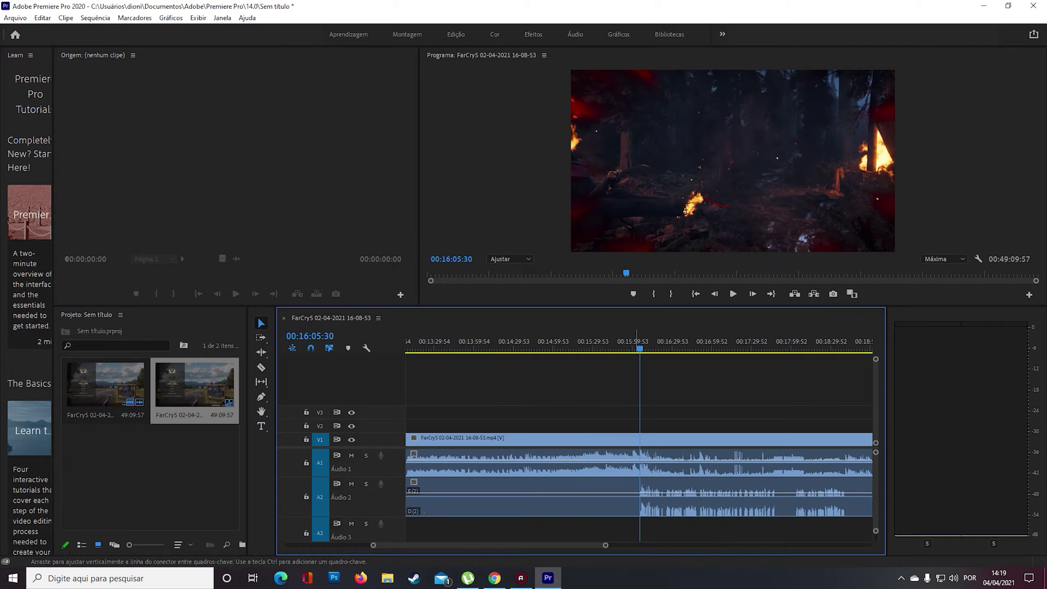
{"action": "scroll", "coordinate": [632, 440], "scroll_direction": "down", "scroll_amount": 3}
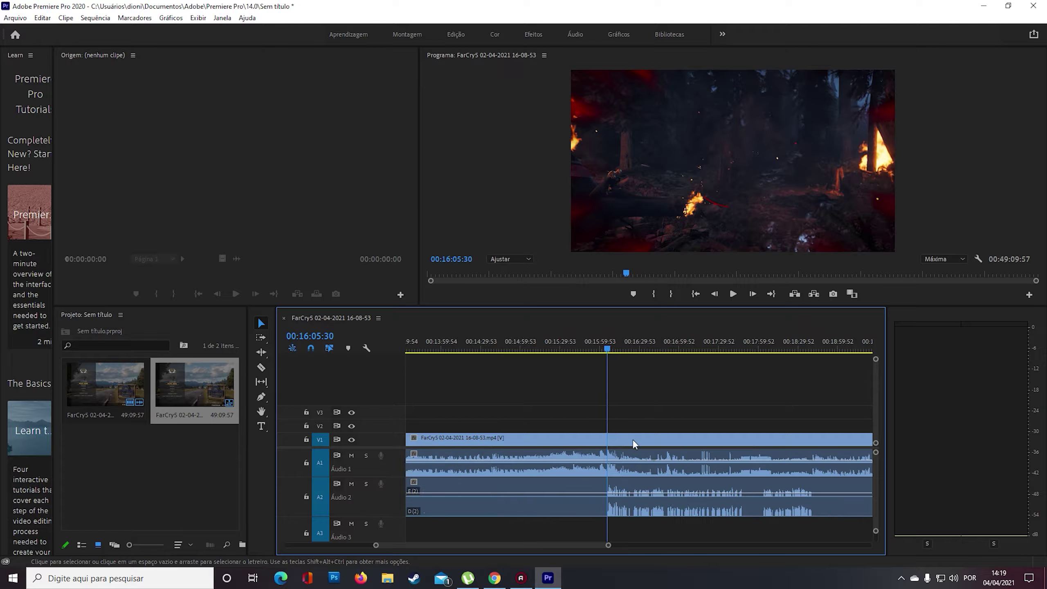
{"action": "scroll", "coordinate": [629, 456], "scroll_direction": "down", "scroll_amount": 1}
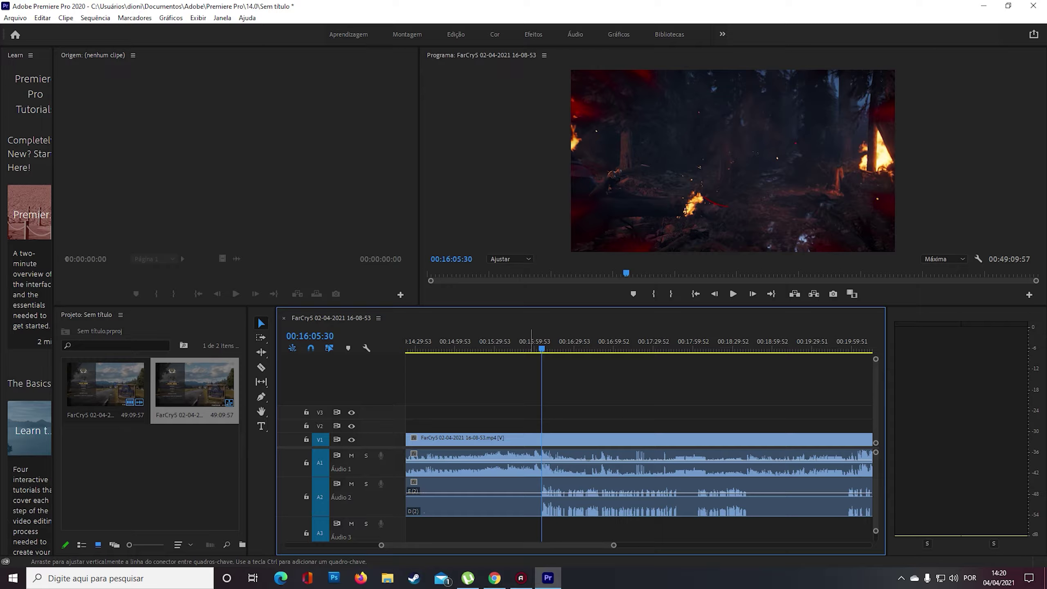
Lower the A1 volume rubber band and set the A2 level to about 4.4 dB
{"action": "left_click", "coordinate": [537, 465]}
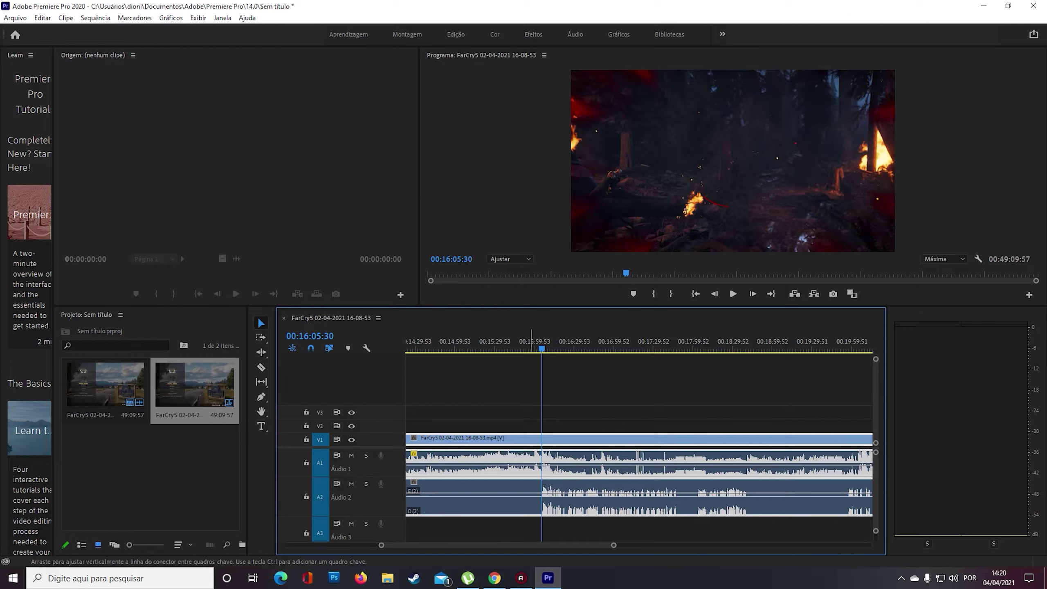
{"action": "left_click_drag", "start_coordinate": [532, 459], "coordinate": [534, 454]}
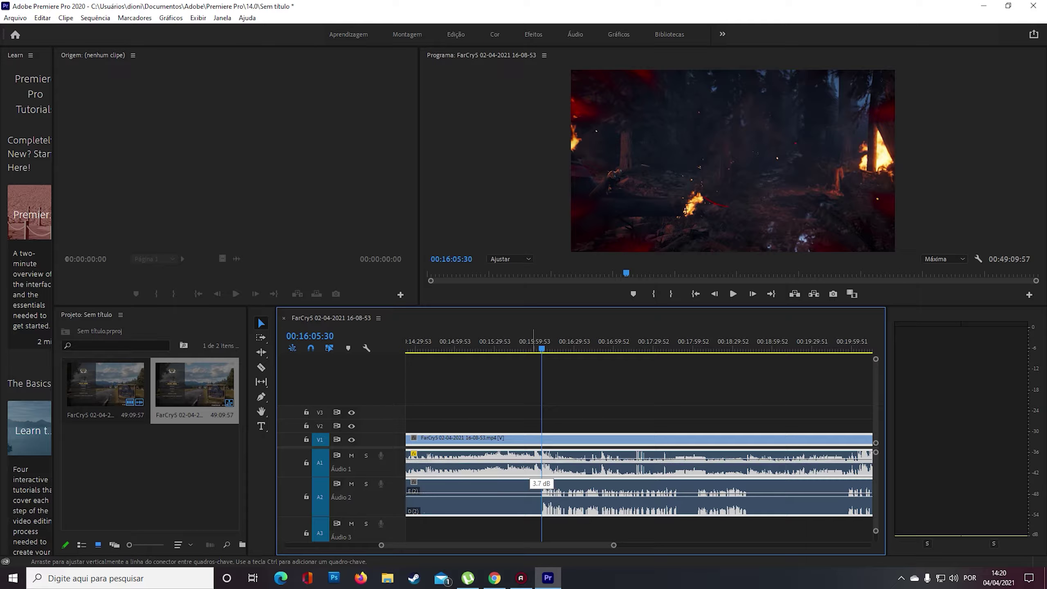
{"action": "mouse_move", "coordinate": [533, 454]}
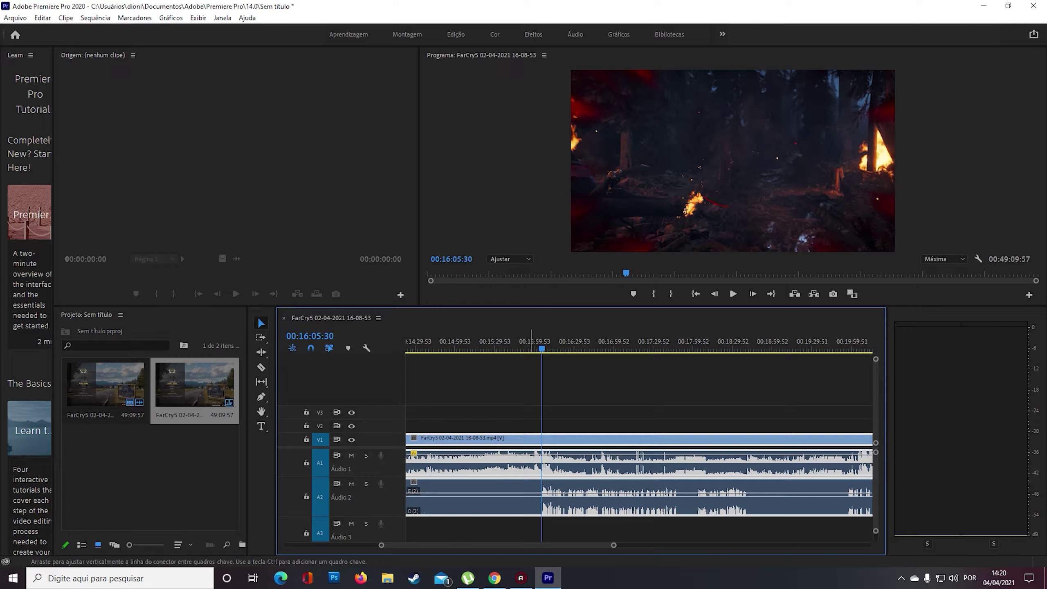
{"action": "mouse_move", "coordinate": [534, 454]}
{"action": "left_mouse_down"}
{"action": "mouse_move", "coordinate": [536, 478]}
{"action": "mouse_move", "coordinate": [540, 469]}
{"action": "left_mouse_up"}
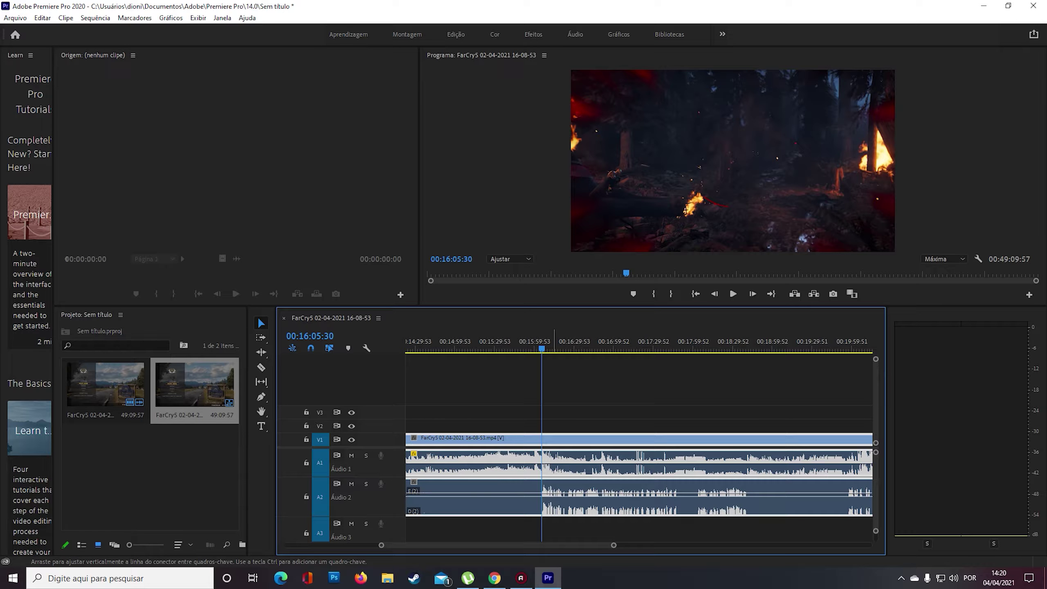
{"action": "left_click_drag", "start_coordinate": [553, 494], "coordinate": [553, 504]}
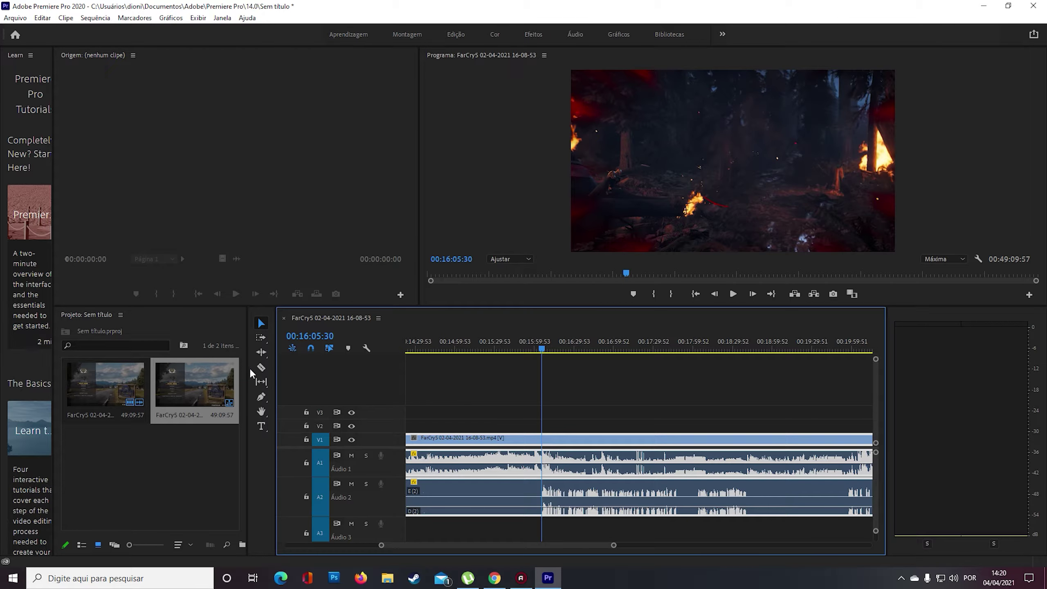
Razor the clip at 00:16:05:30 and again further along, then select the middle piece
{"action": "left_click", "coordinate": [260, 366]}
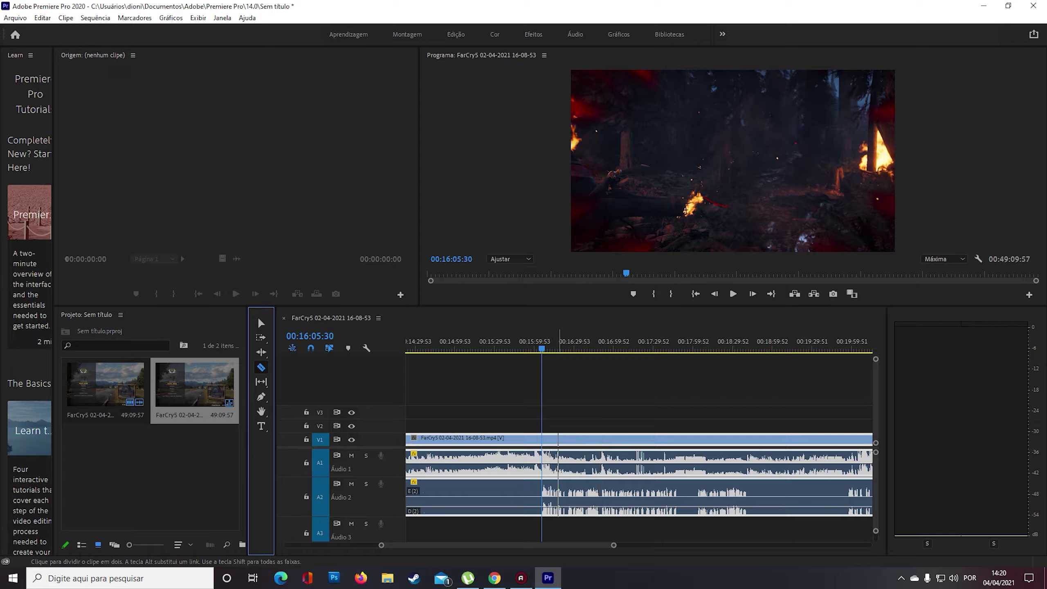
{"action": "left_click", "coordinate": [541, 439]}
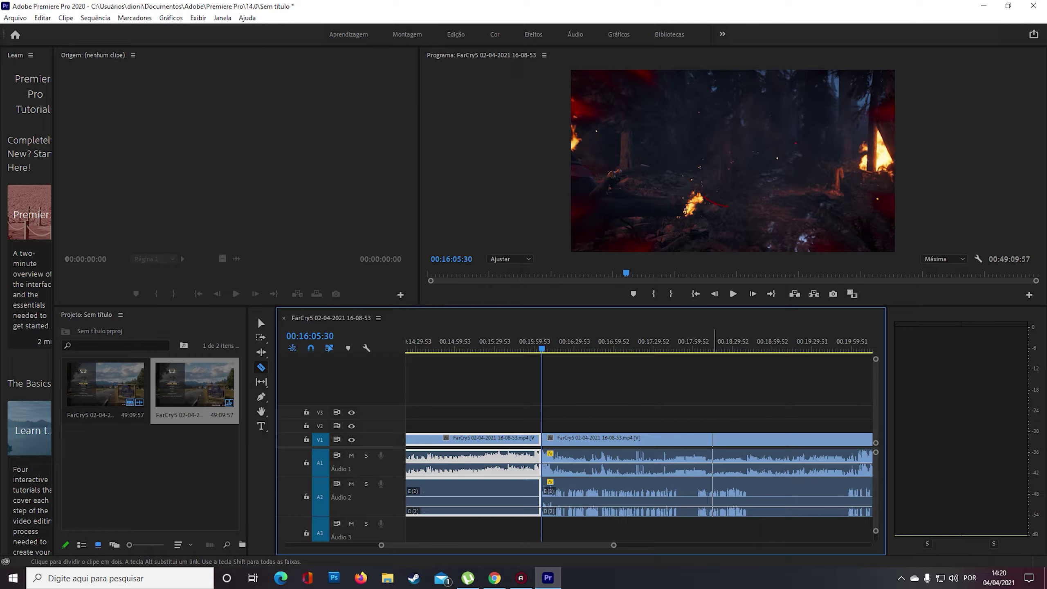
{"action": "left_click", "coordinate": [675, 461]}
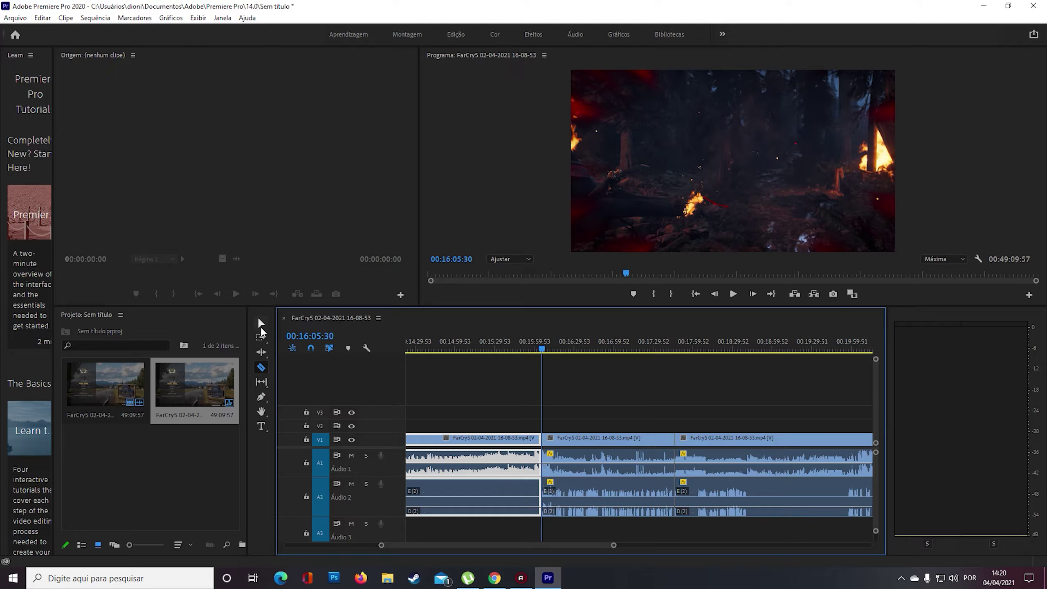
{"action": "left_click", "coordinate": [261, 323]}
{"action": "left_click", "coordinate": [580, 481]}
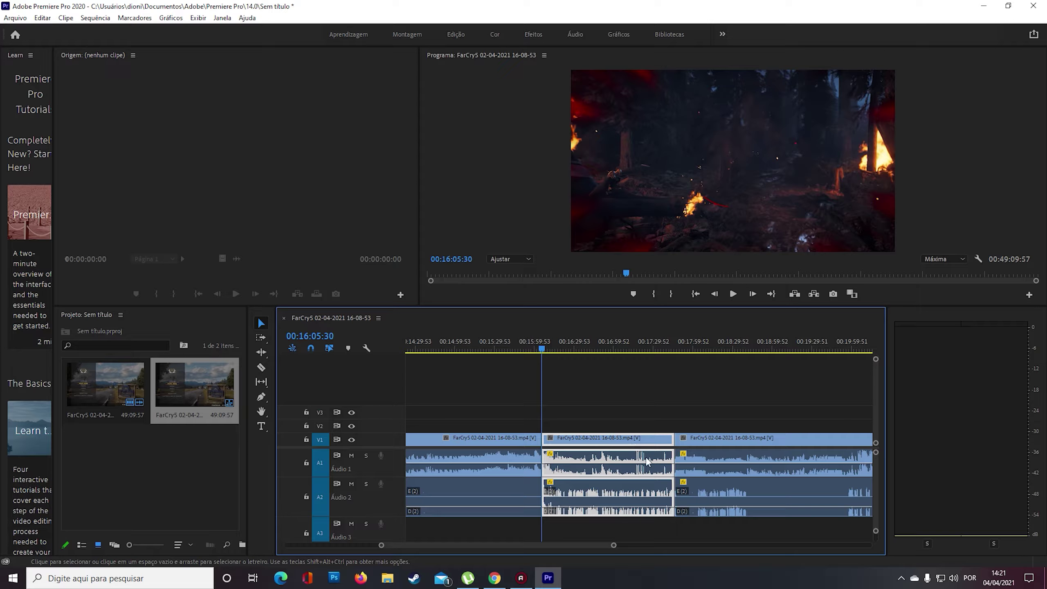
{"action": "left_click", "coordinate": [613, 398]}
{"action": "left_click", "coordinate": [601, 345]}
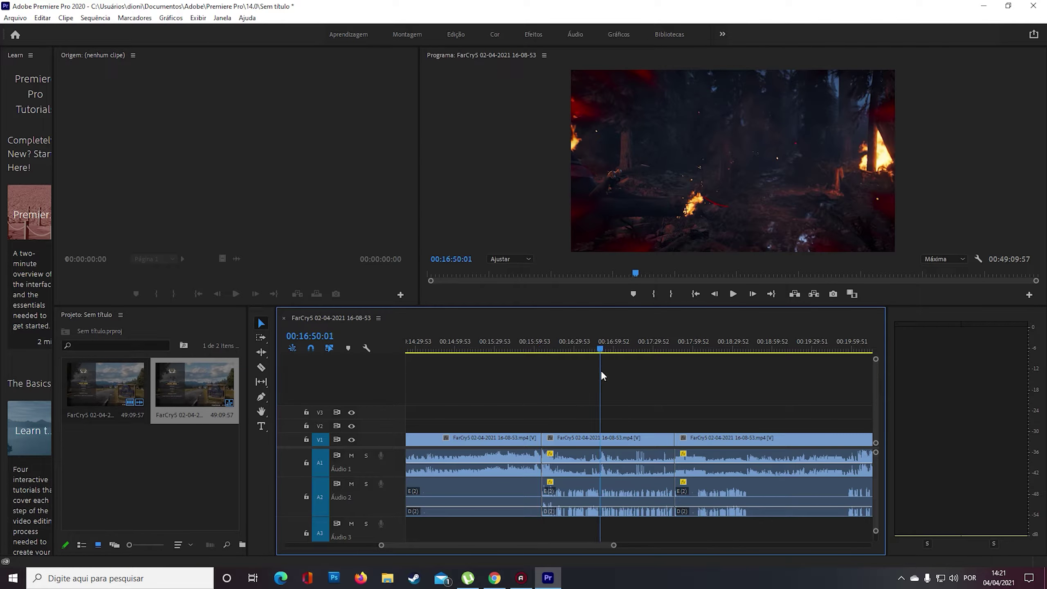
{"action": "left_click", "coordinate": [594, 443]}
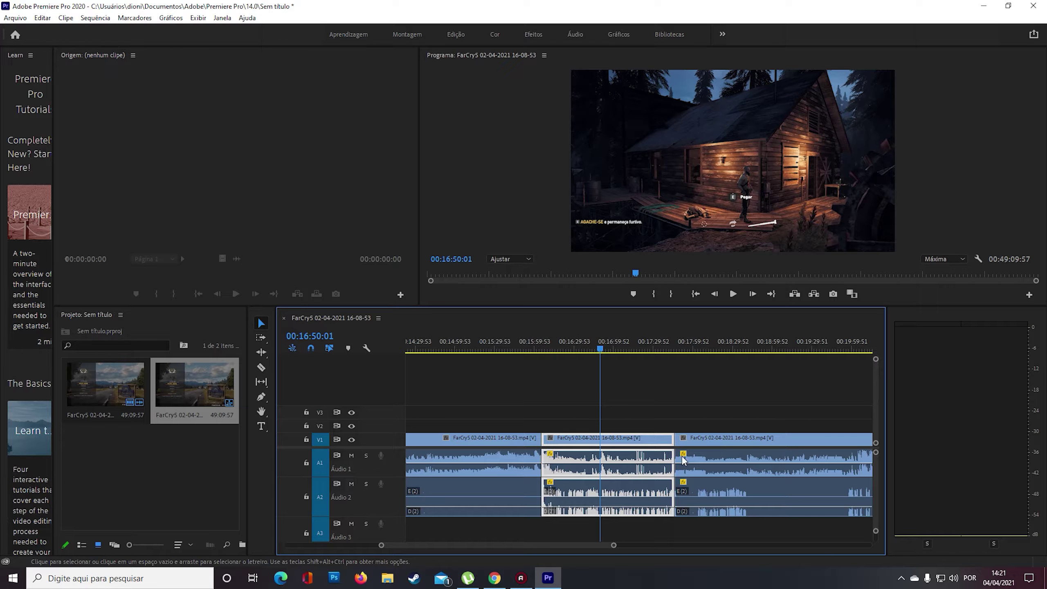
{"action": "left_click", "coordinate": [699, 465]}
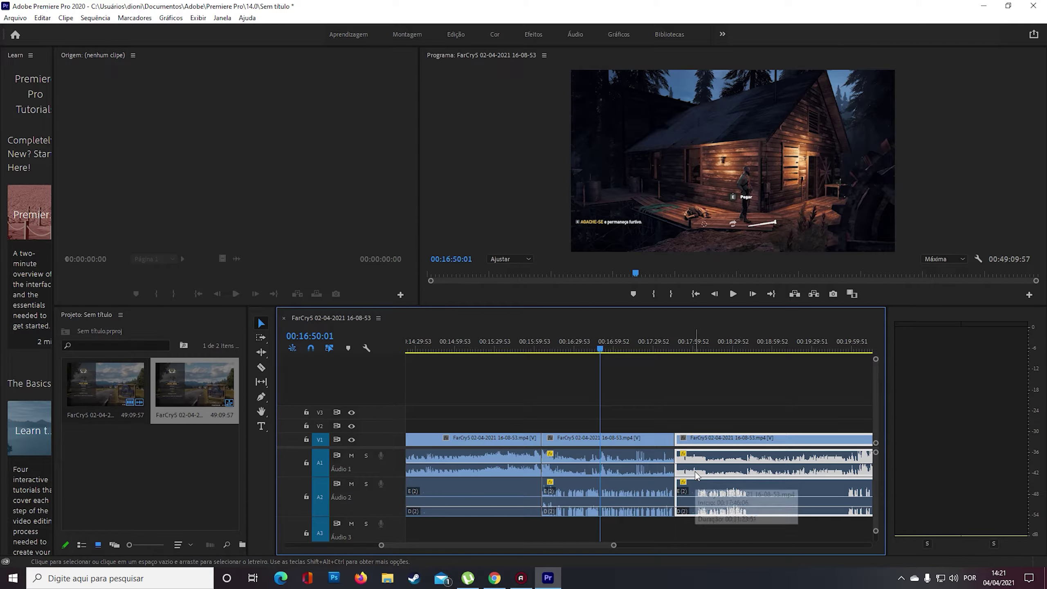
{"action": "left_click", "coordinate": [637, 460]}
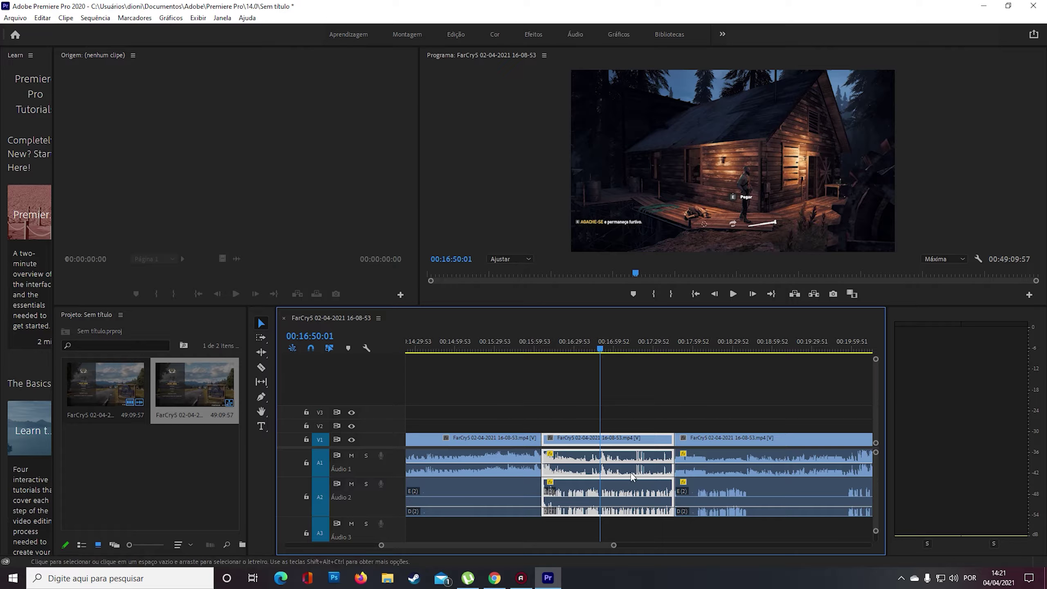
{"action": "left_click", "coordinate": [709, 455]}
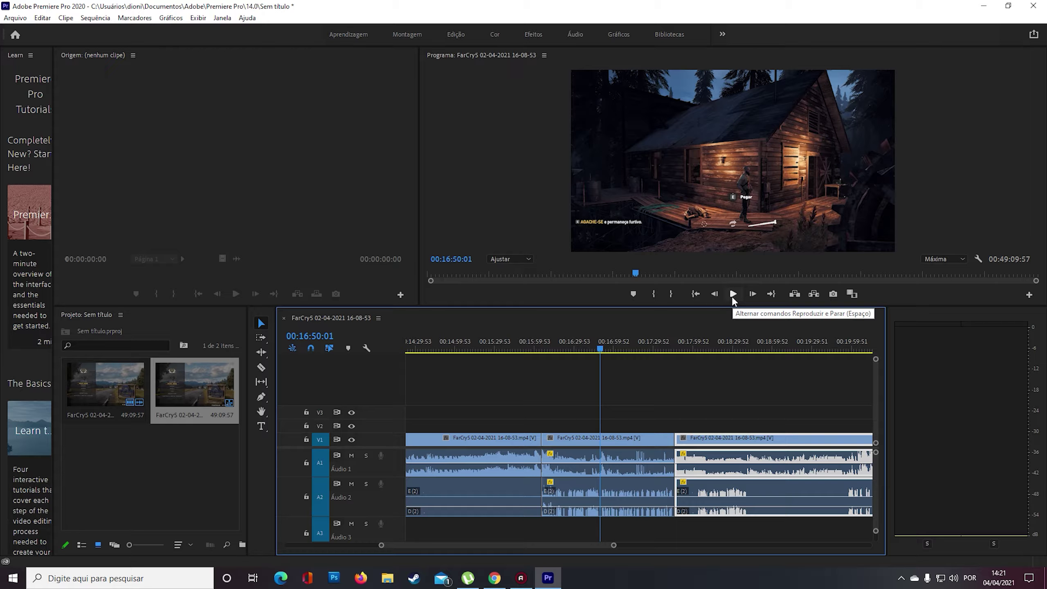
{"action": "left_click", "coordinate": [619, 437]}
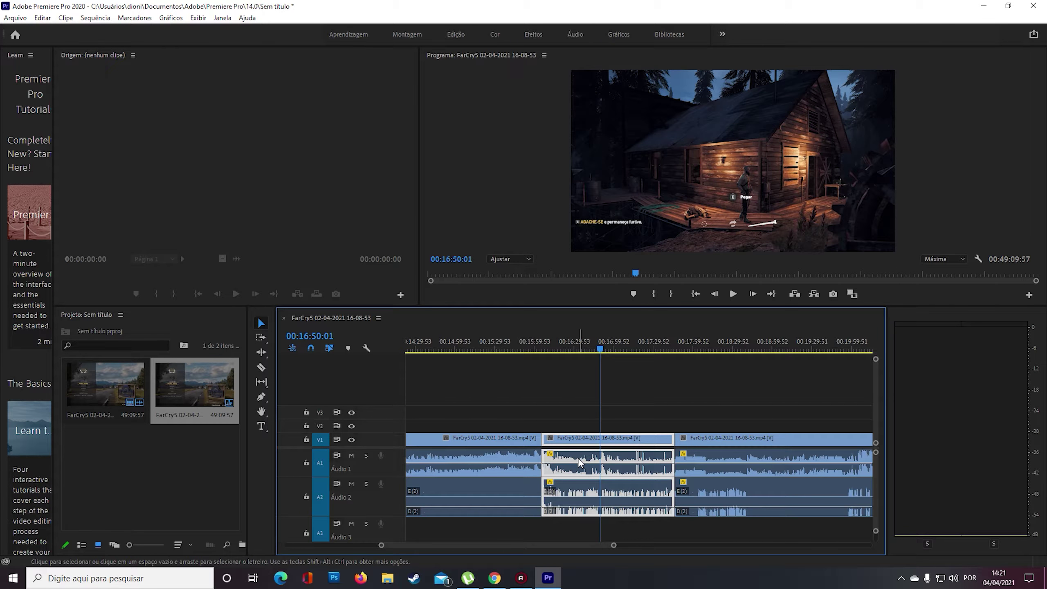
{"action": "left_click_drag", "start_coordinate": [525, 348], "coordinate": [467, 372]}
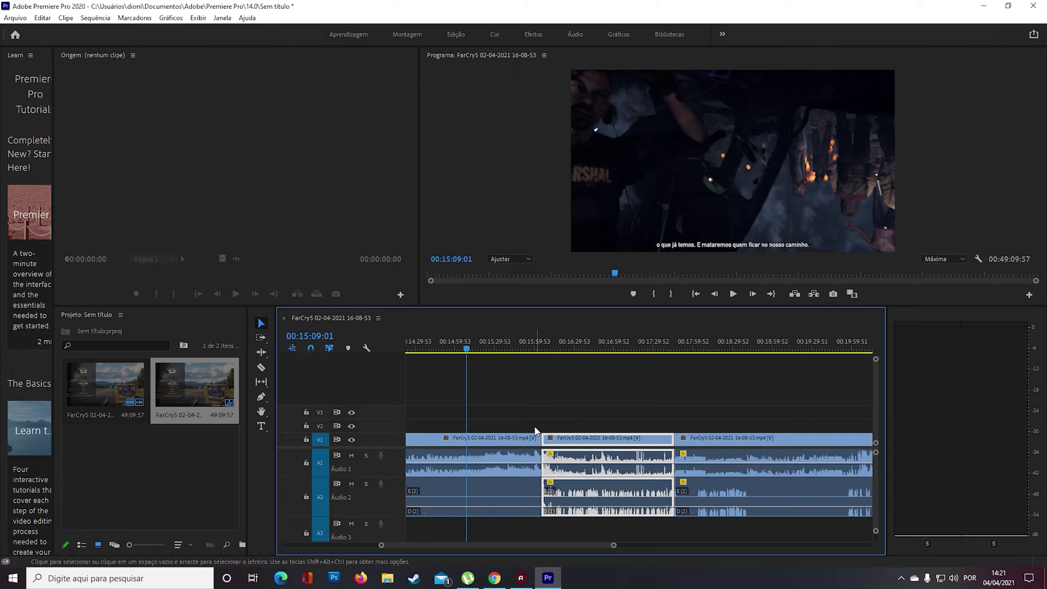
{"action": "left_click", "coordinate": [528, 443]}
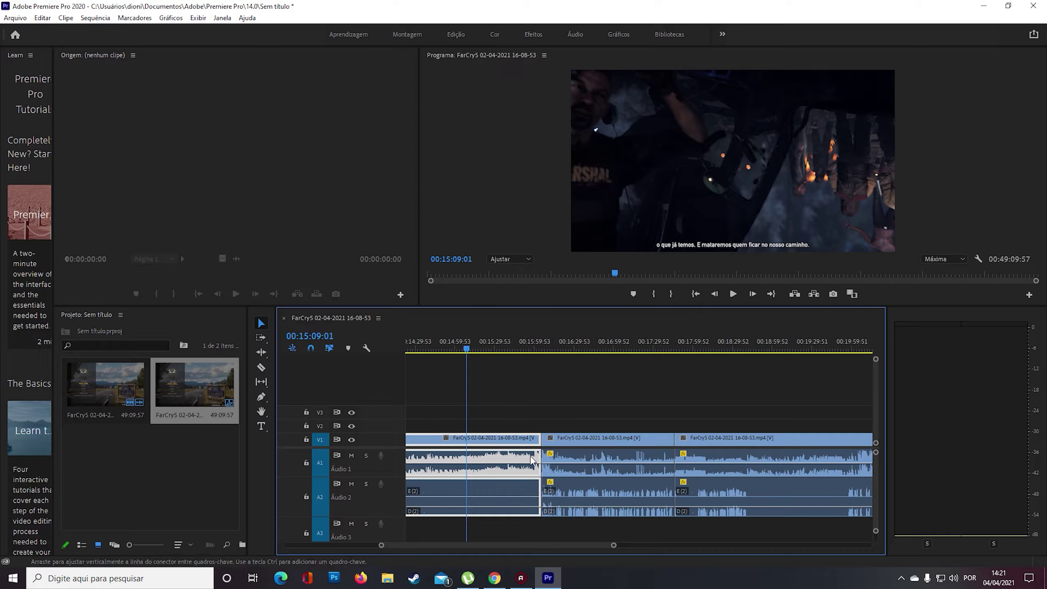
{"action": "left_click", "coordinate": [562, 452]}
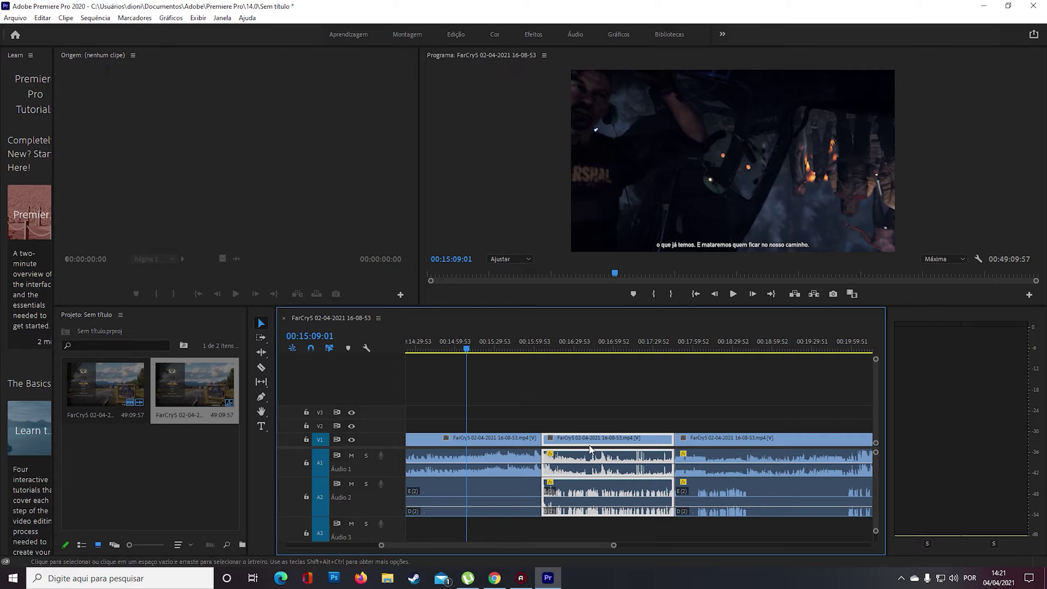
{"action": "left_click", "coordinate": [504, 457]}
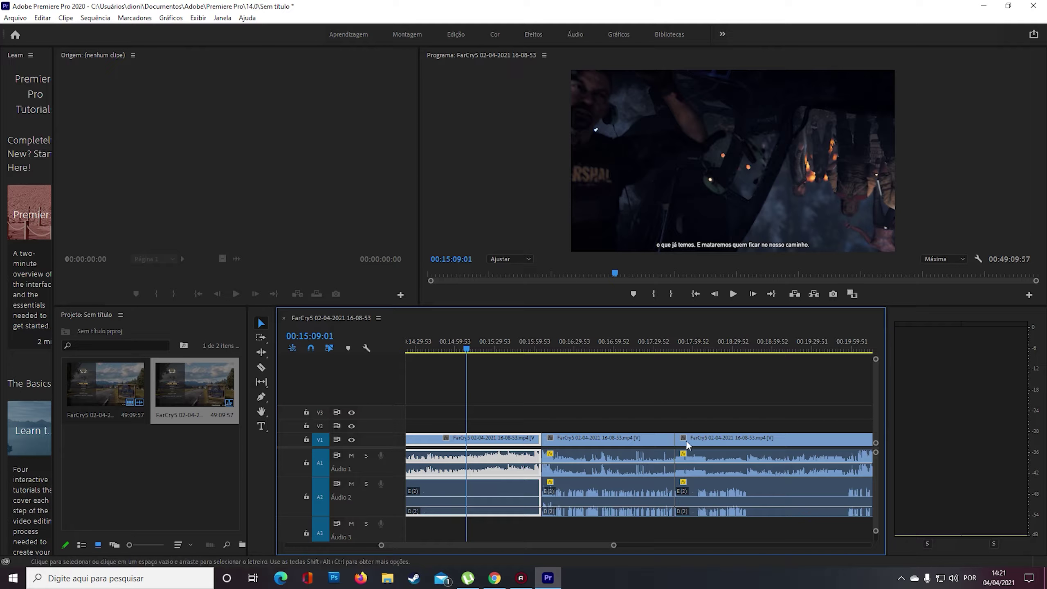
{"action": "left_click", "coordinate": [764, 456]}
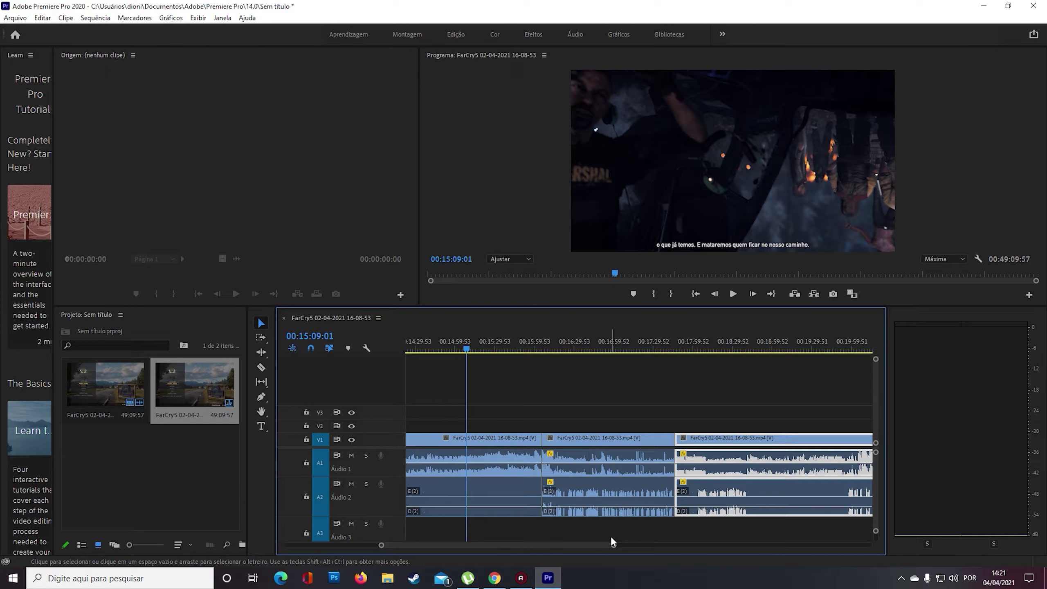
{"action": "scroll", "coordinate": [612, 542], "scroll_direction": "down", "scroll_amount": 6}
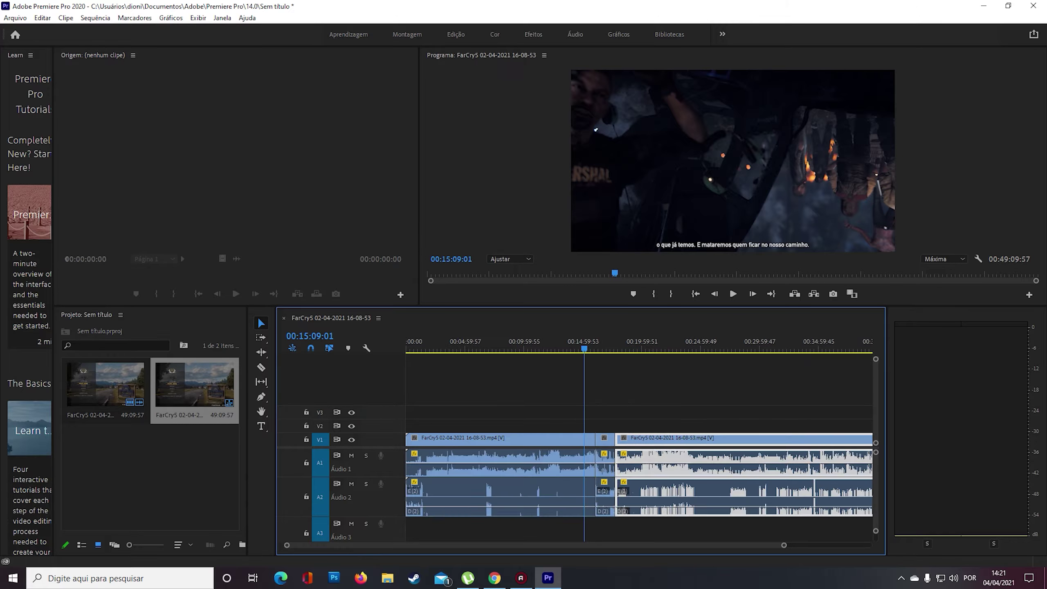
{"action": "scroll", "coordinate": [851, 528], "scroll_direction": "down", "scroll_amount": 3}
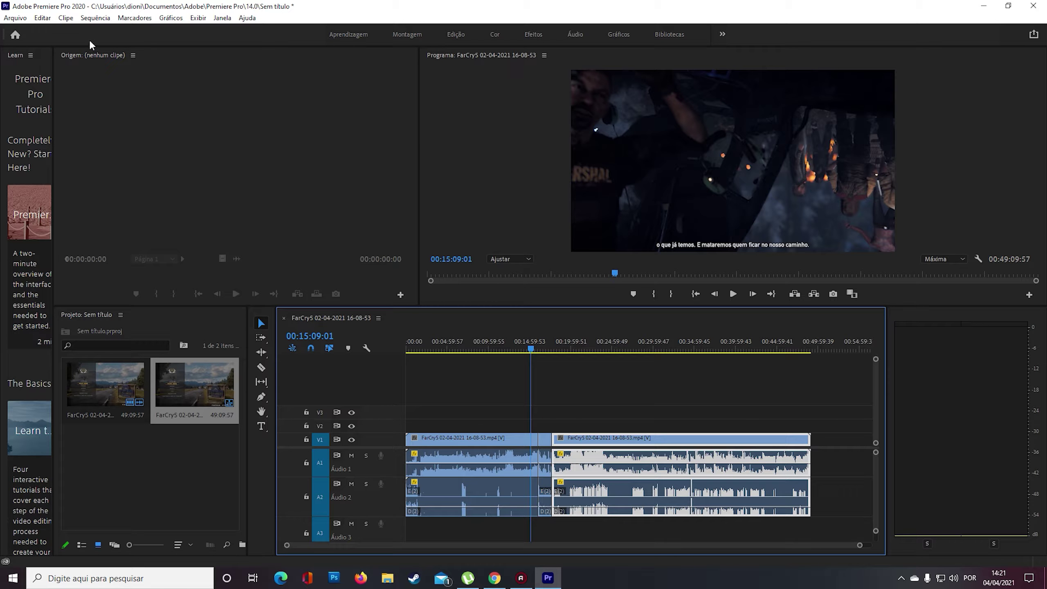
{"action": "left_click", "coordinate": [16, 18]}
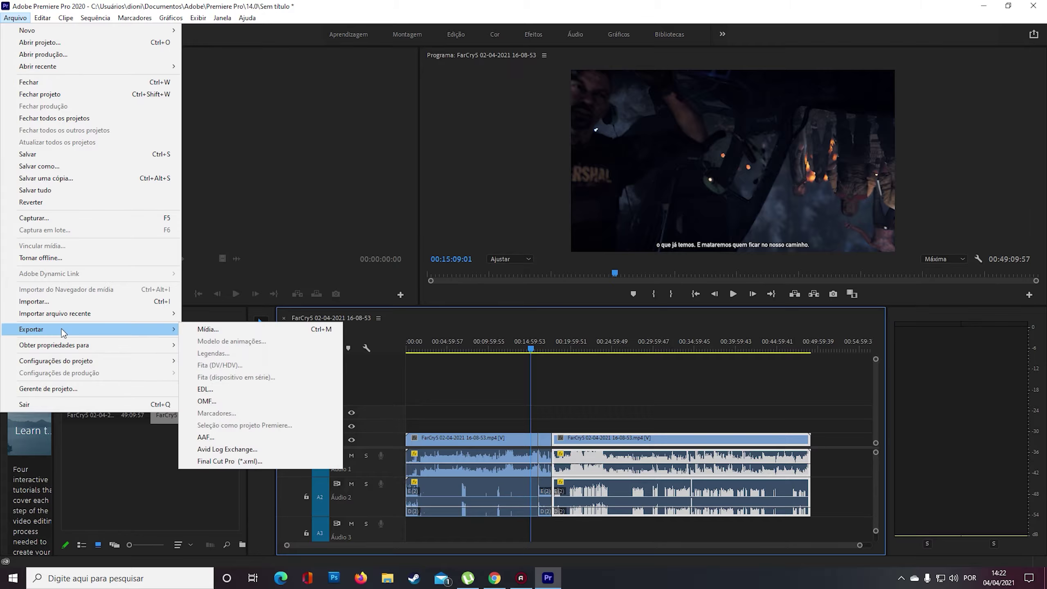
{"action": "mouse_move", "coordinate": [168, 329]}
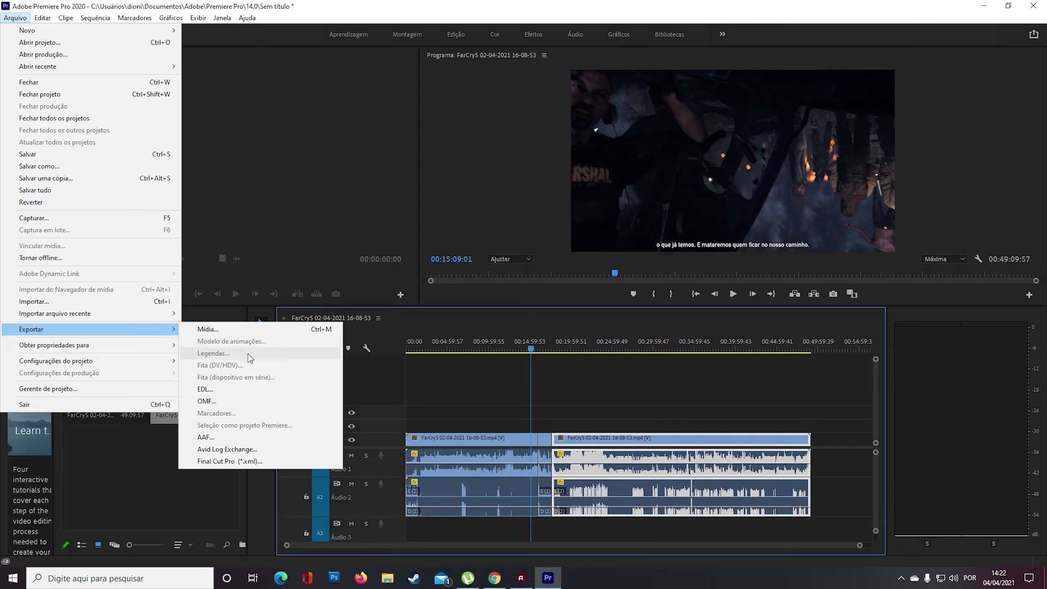
{"action": "left_click", "coordinate": [504, 452]}
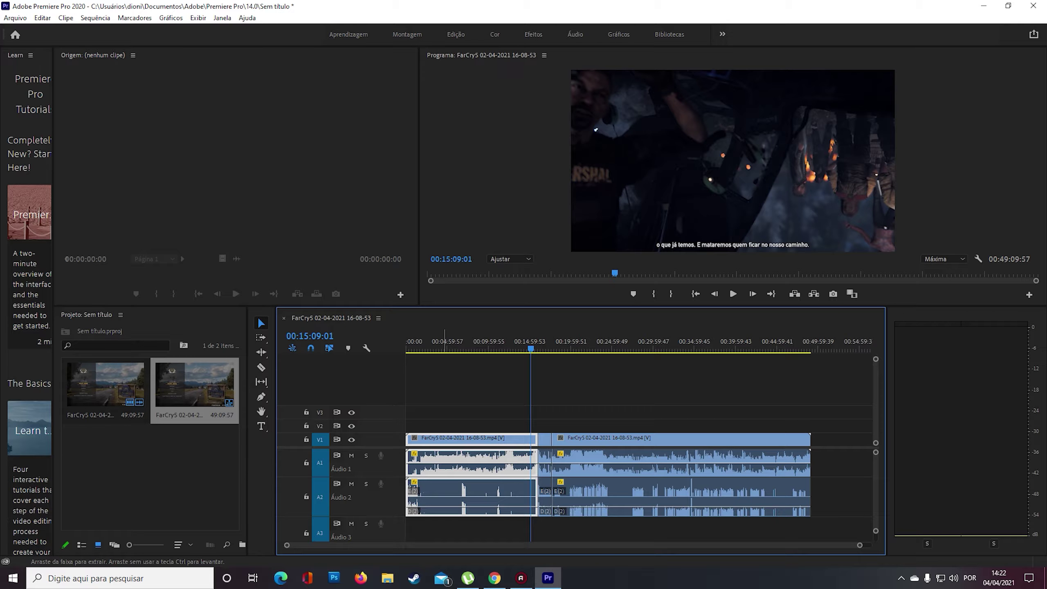
{"action": "left_click", "coordinate": [601, 454], "text": "shift"}
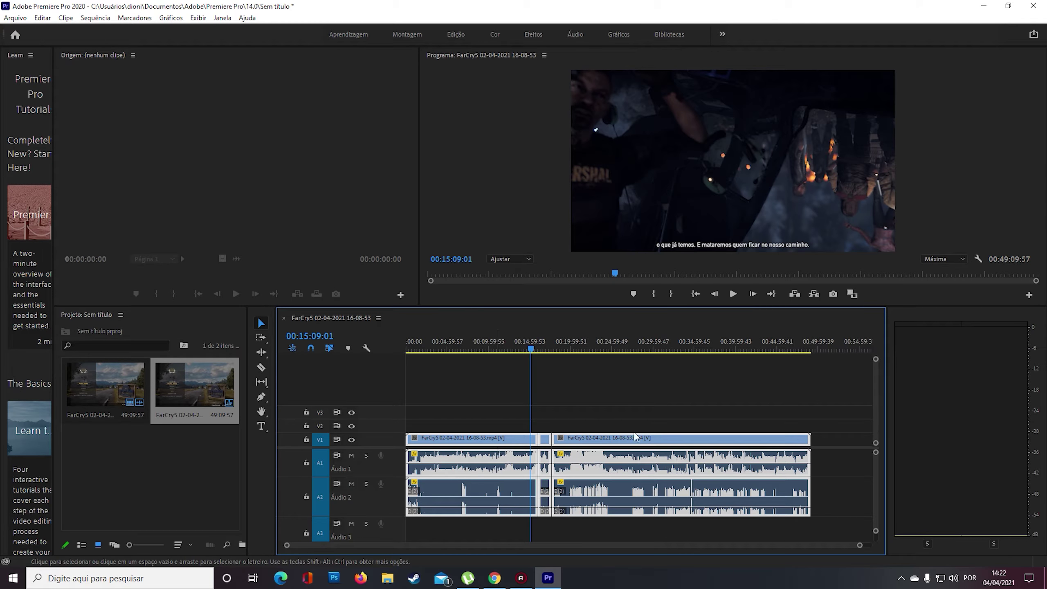
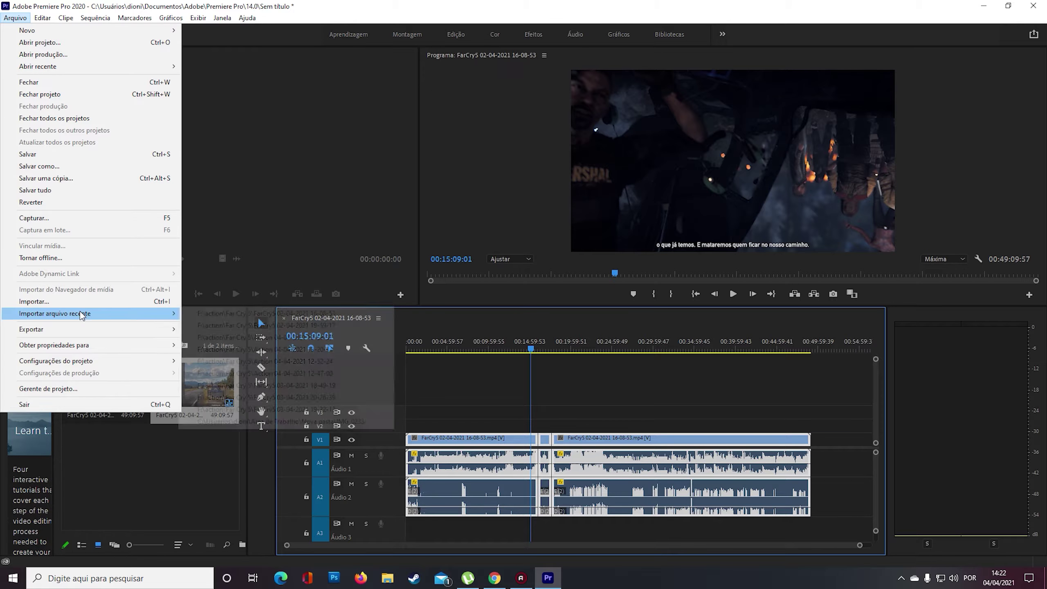
Open the Export Settings dialog for the Far Cry 5 sequence from File > Export > Media
{"action": "mouse_move", "coordinate": [82, 332]}
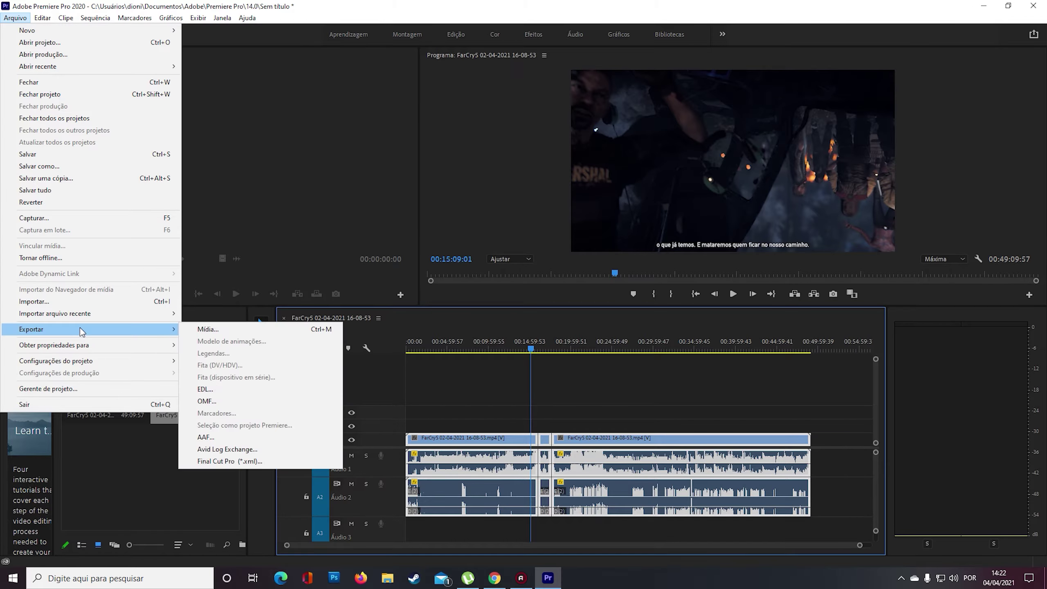
{"action": "left_click", "coordinate": [203, 330]}
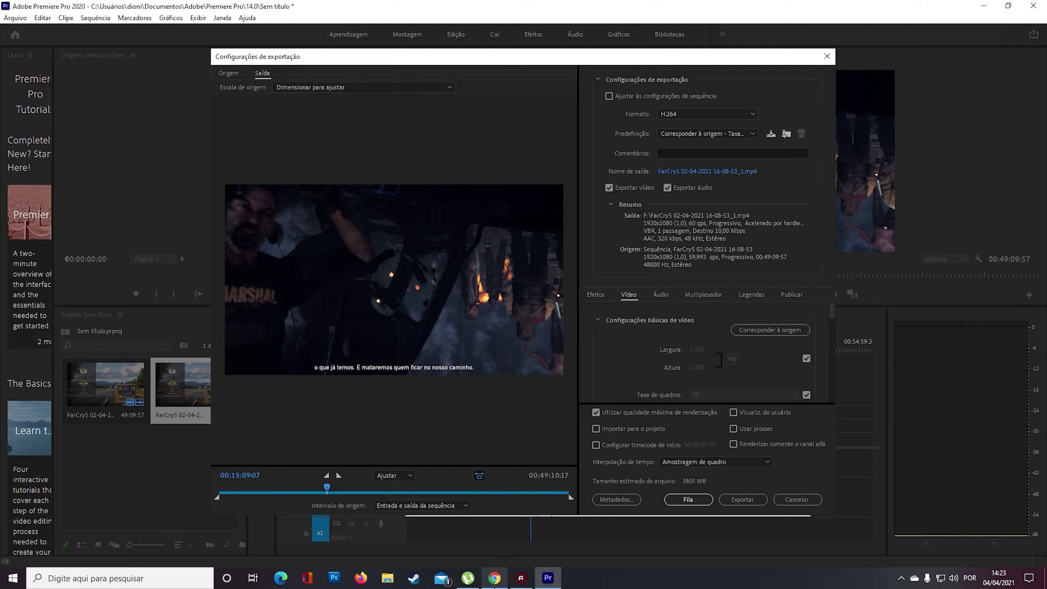
{"action": "left_click", "coordinate": [494, 578]}
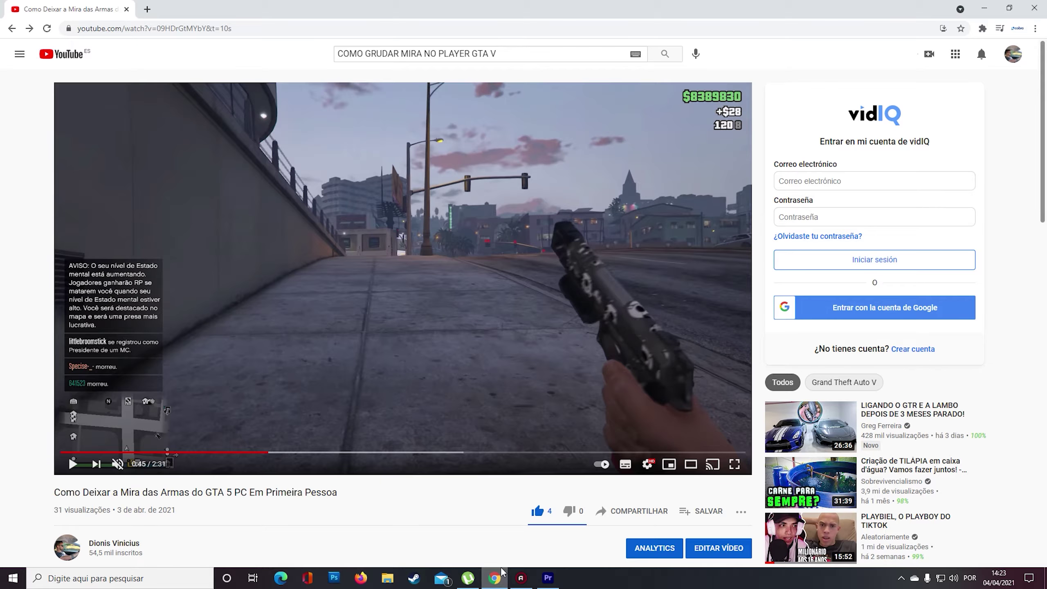
{"action": "left_click", "coordinate": [363, 343]}
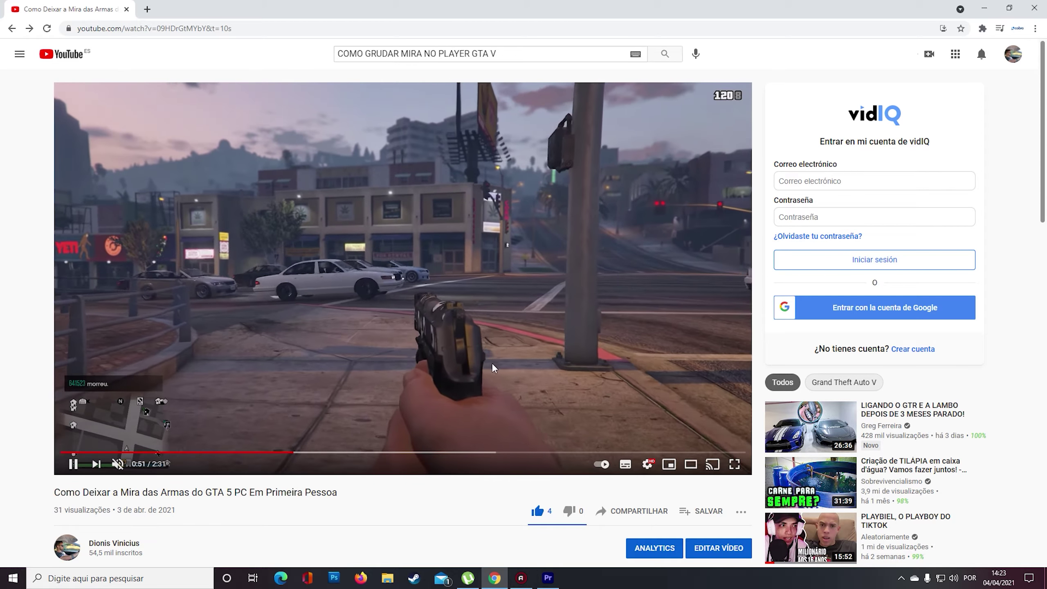
{"action": "left_click", "coordinate": [647, 463]}
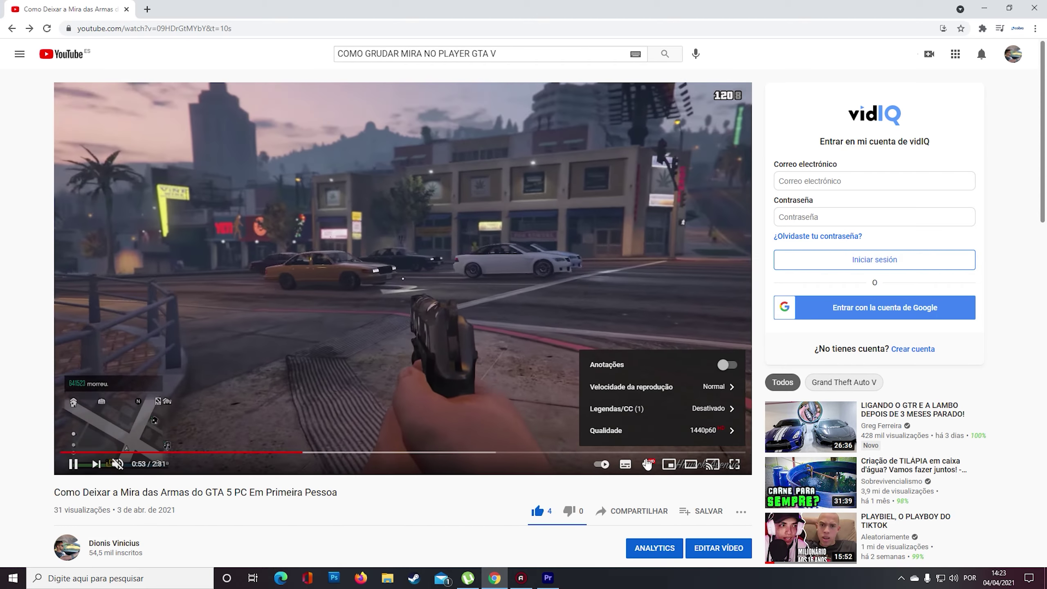
{"action": "left_click", "coordinate": [649, 431]}
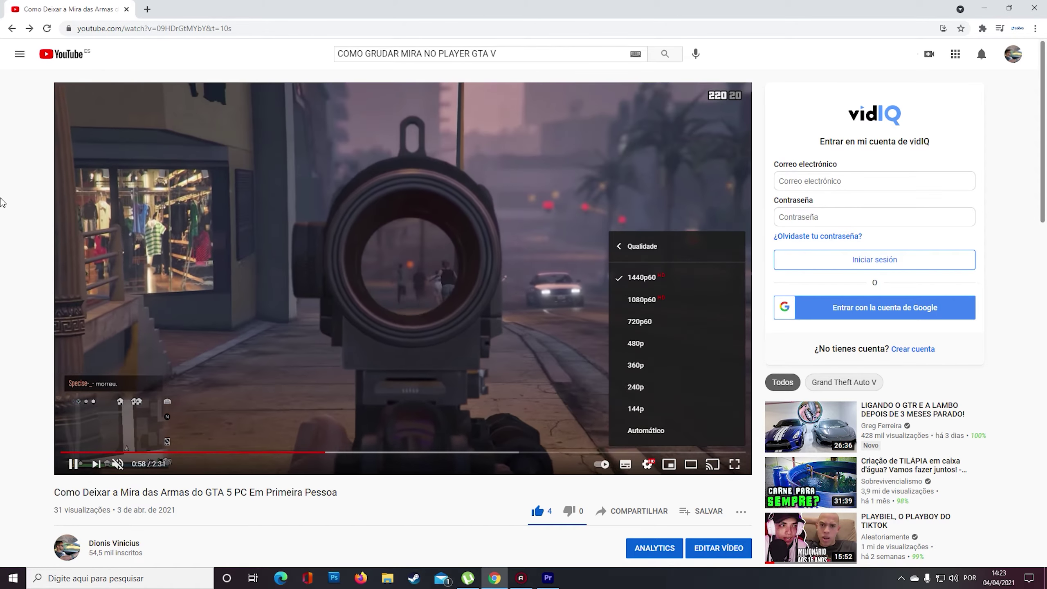
{"action": "left_click", "coordinate": [635, 281]}
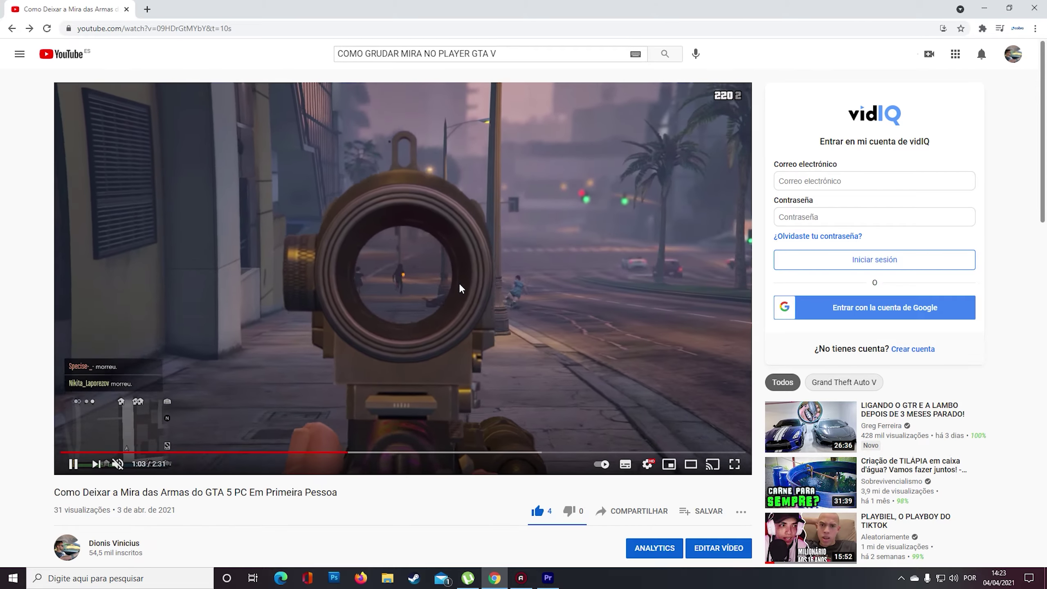
{"action": "left_click", "coordinate": [547, 578]}
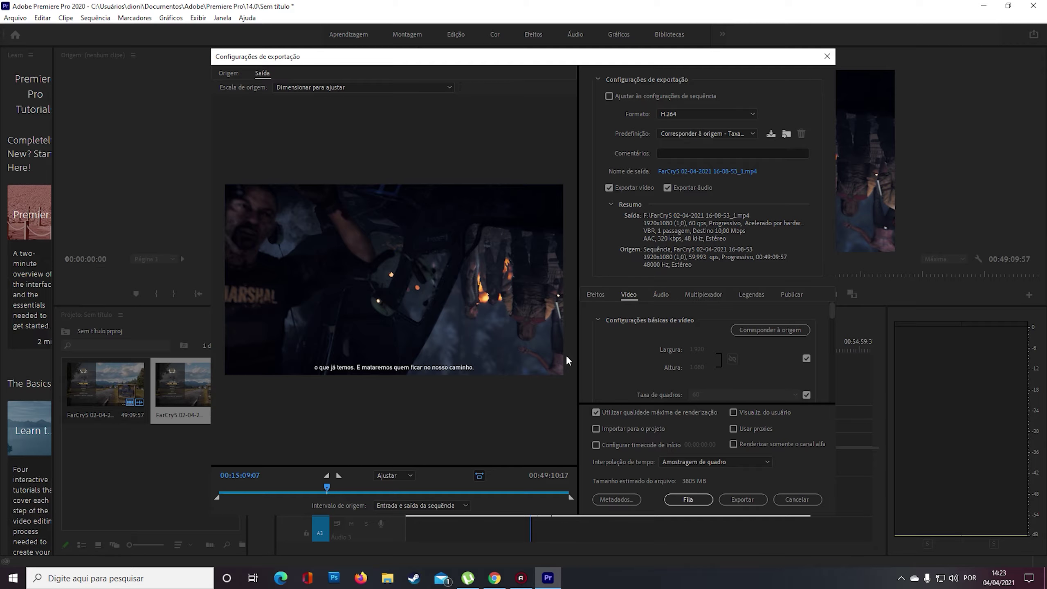
Keep H.264, apply the YOUTUBE 2021 preset for 2560x1440, and open the output file's save location
{"action": "left_click", "coordinate": [674, 113]}
{"action": "left_click", "coordinate": [674, 111]}
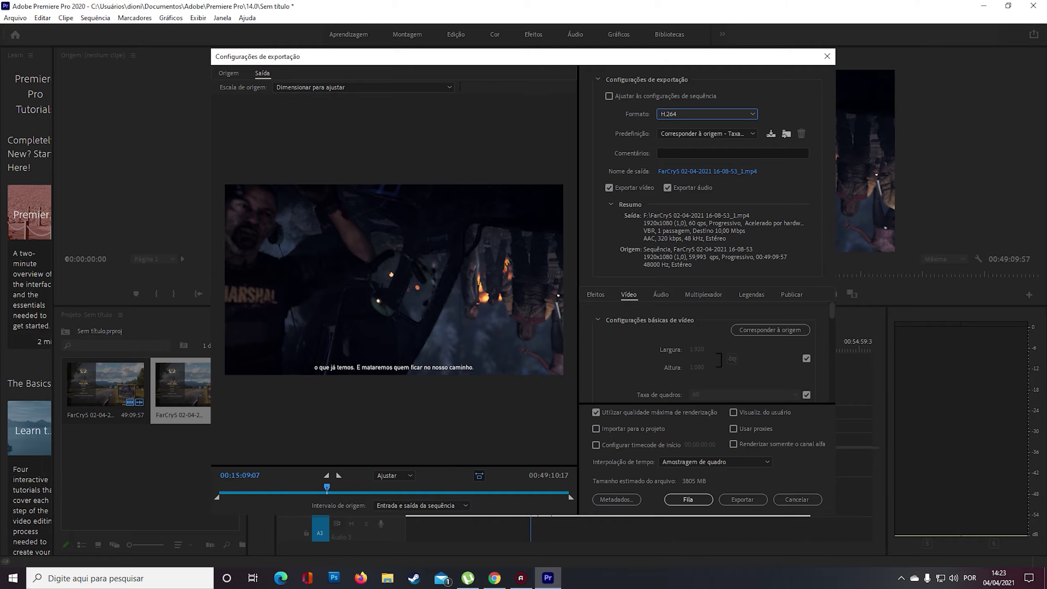
{"action": "left_click", "coordinate": [685, 134]}
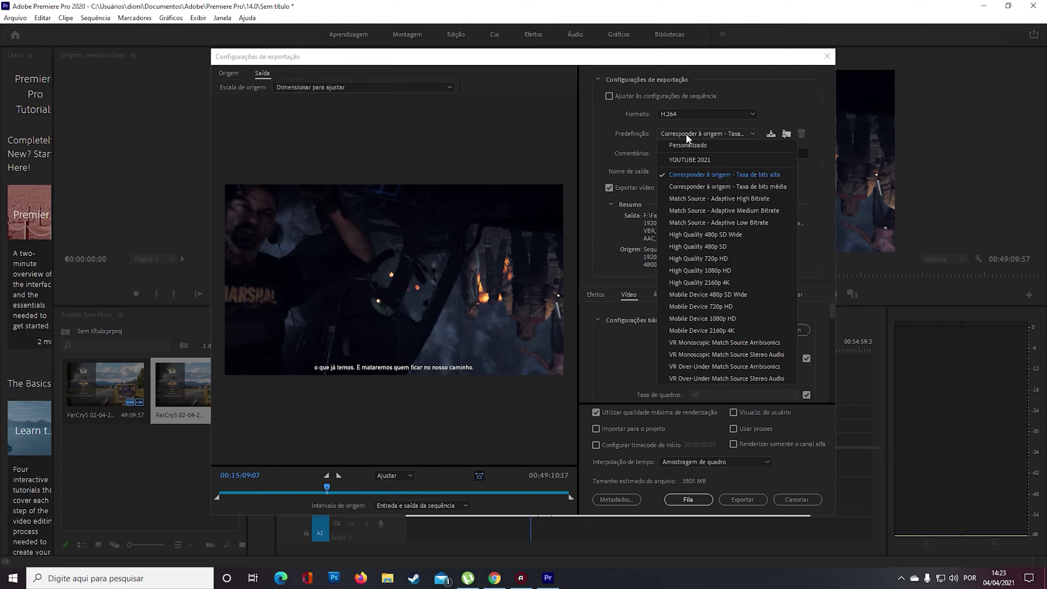
{"action": "left_click", "coordinate": [690, 159]}
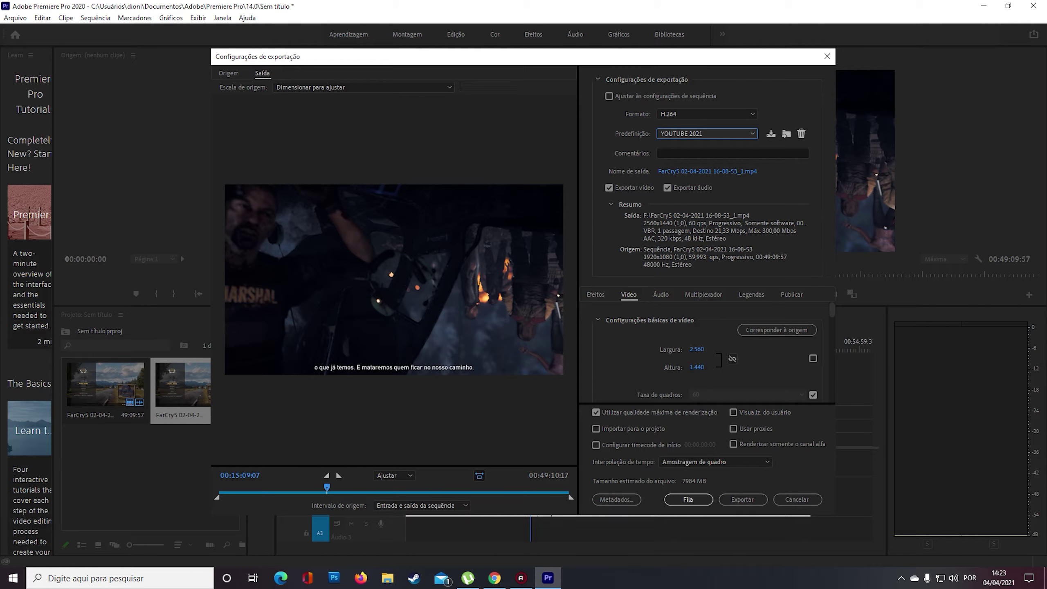
{"action": "left_click", "coordinate": [684, 171]}
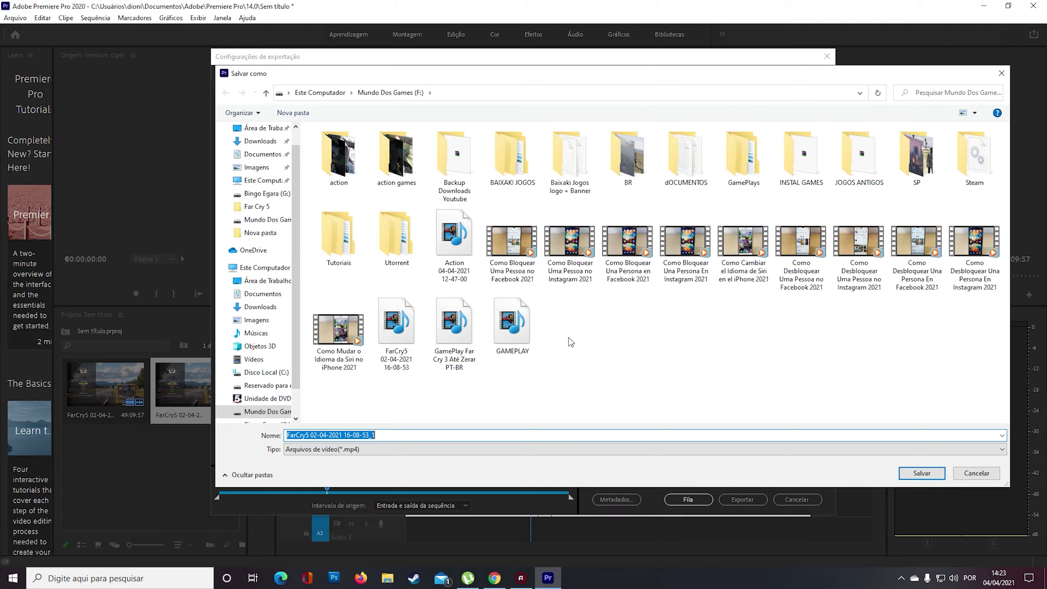
Save the output as GAMEPLAY.mp4 on drive F:, replacing the existing file
{"action": "type", "text": "GAMEPLAY"}
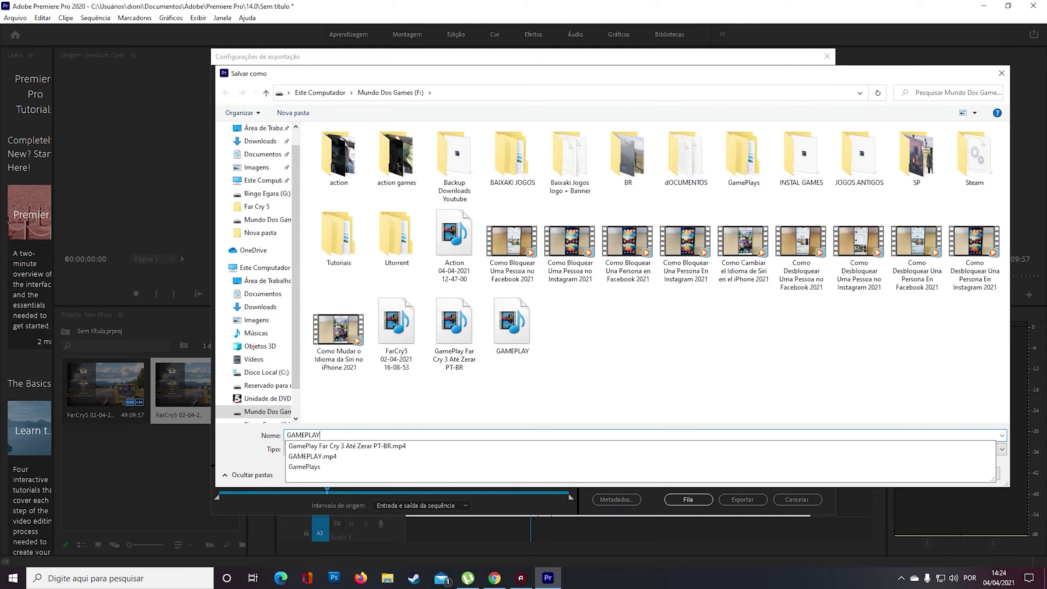
{"action": "left_click", "coordinate": [879, 356]}
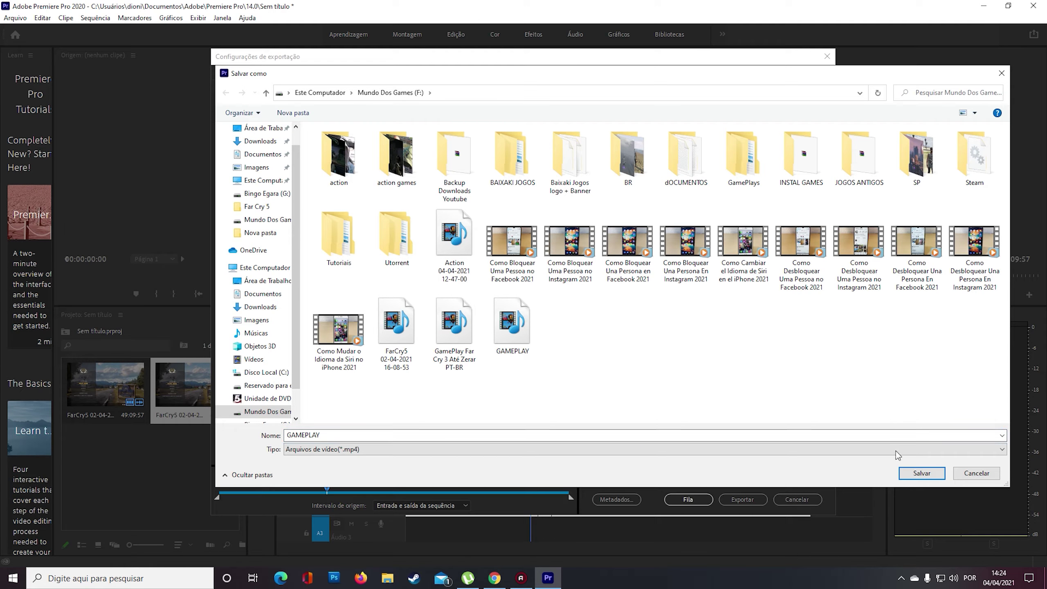
{"action": "left_click", "coordinate": [921, 473]}
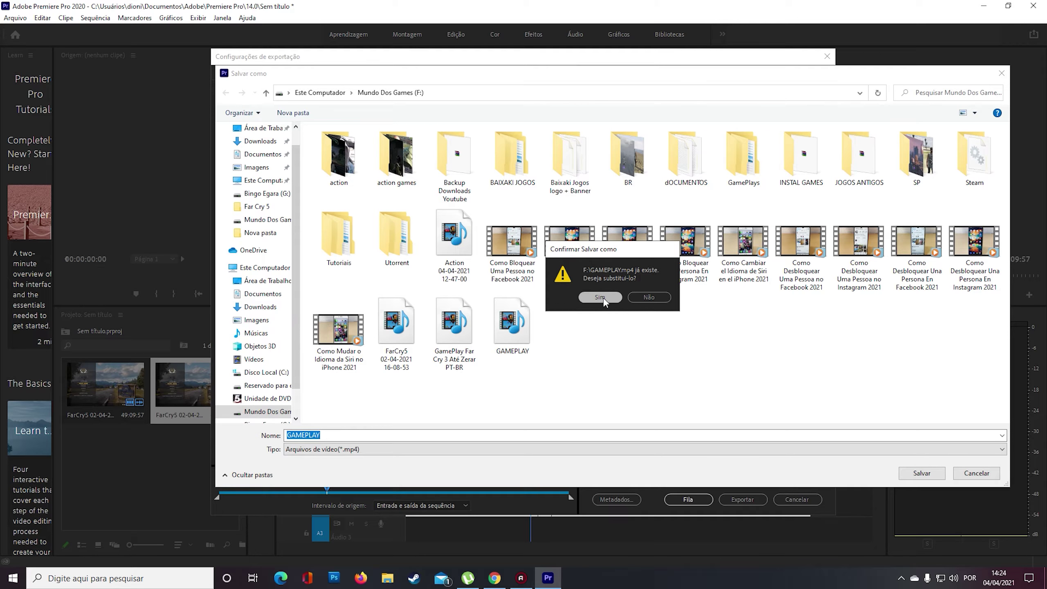
{"action": "left_click", "coordinate": [601, 297]}
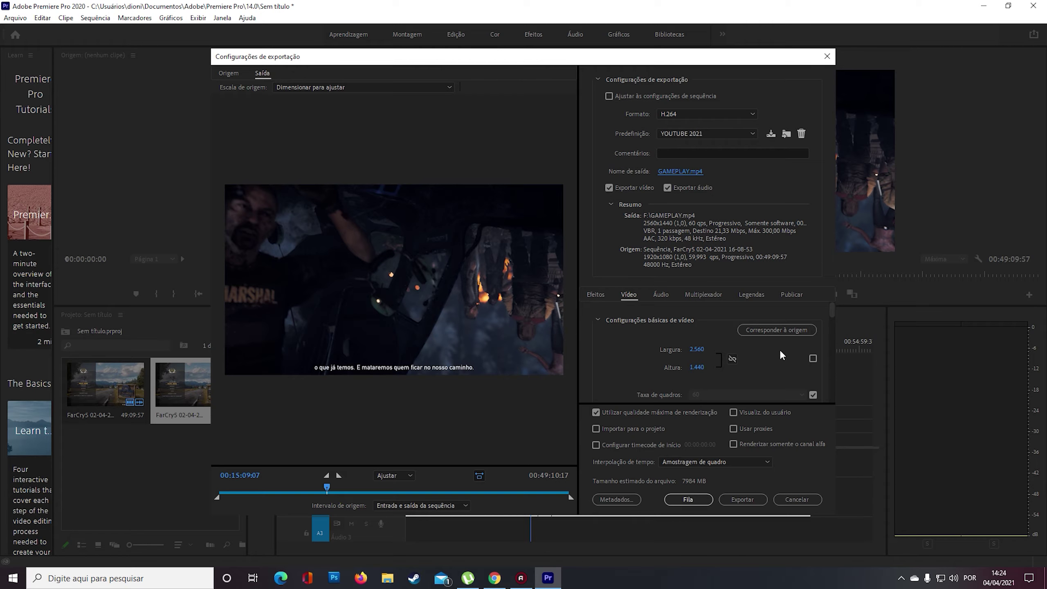
Turn off source frame-size matching and unlock width and height for manual editing
{"action": "left_click", "coordinate": [813, 358]}
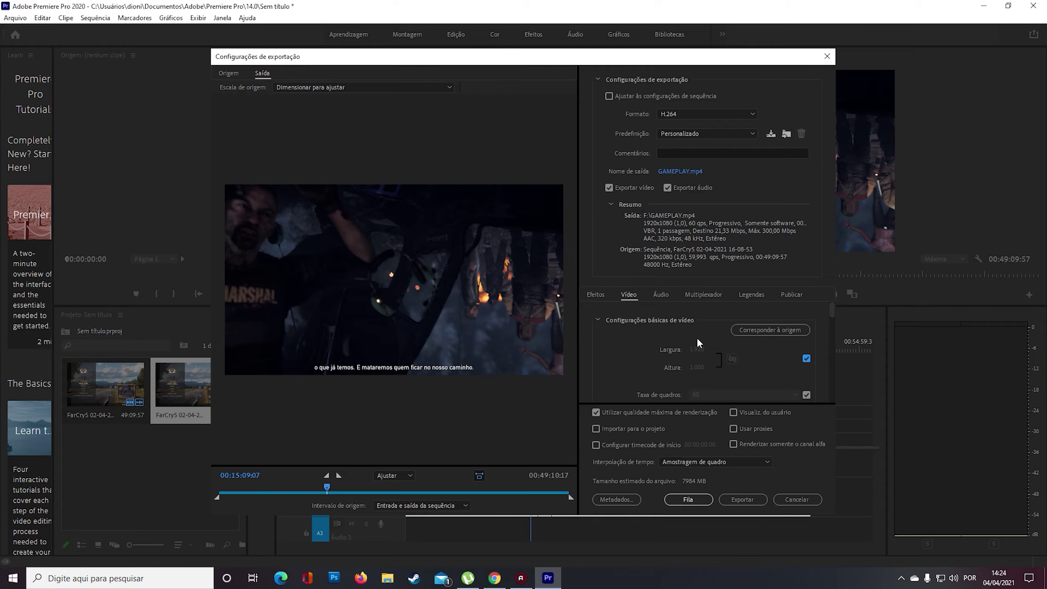
{"action": "left_click", "coordinate": [806, 357]}
{"action": "left_click", "coordinate": [697, 349]}
{"action": "key", "text": "Tab"}
Apply the YOUTUBE 2021 preset and keep the frame rate matched to the source
{"action": "left_click", "coordinate": [691, 132]}
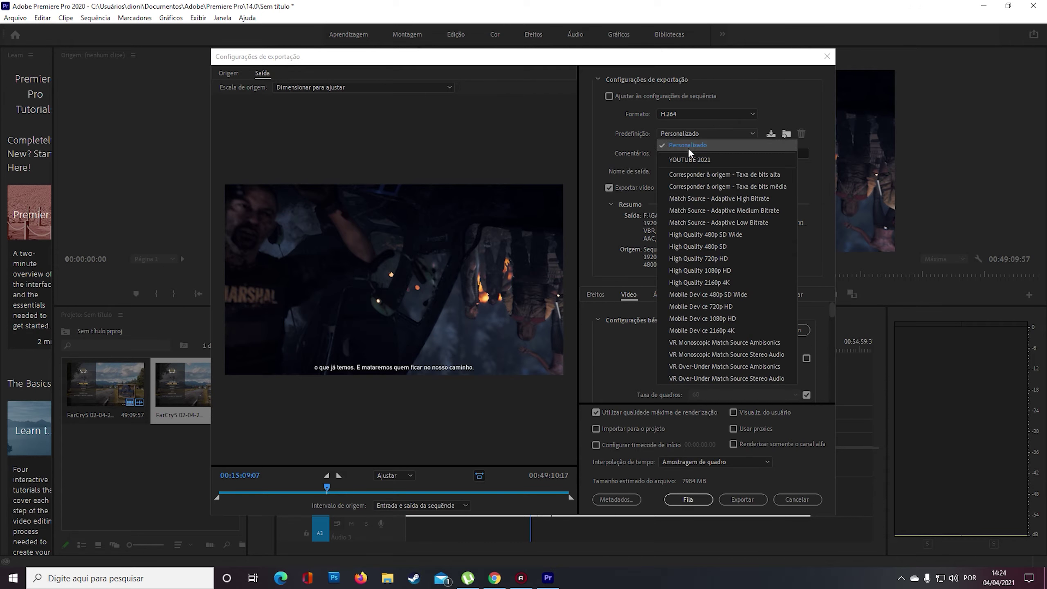
{"action": "left_click", "coordinate": [684, 160]}
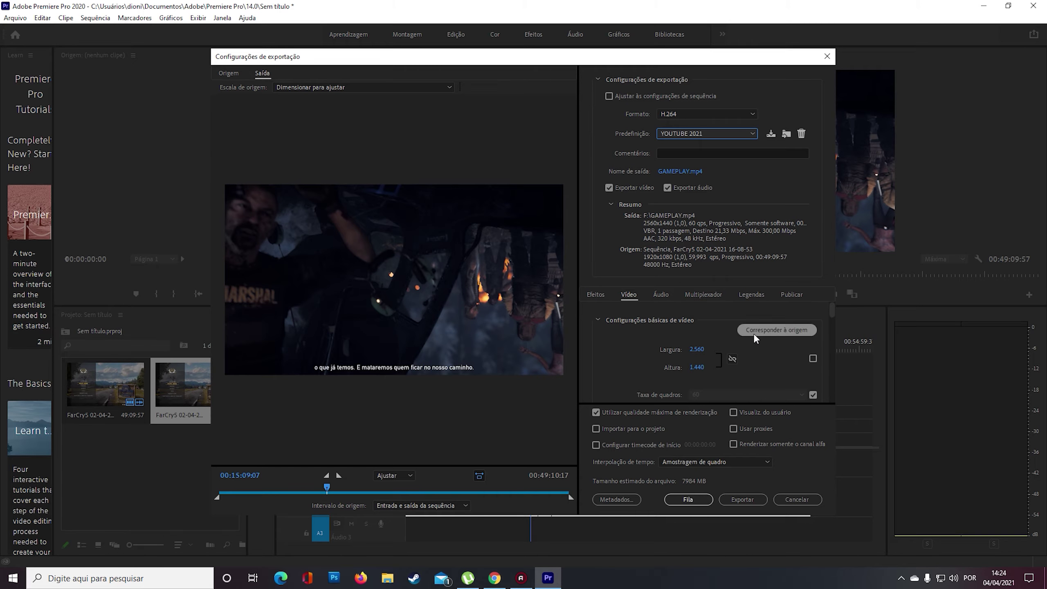
{"action": "left_click", "coordinate": [633, 296]}
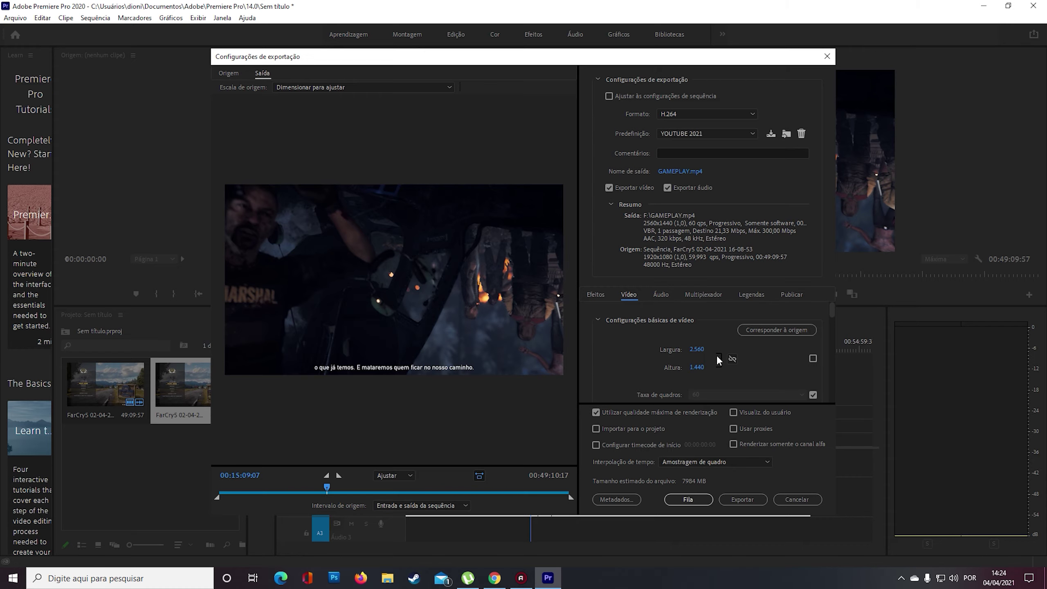
{"action": "scroll", "coordinate": [810, 328], "scroll_direction": "down", "scroll_amount": 3}
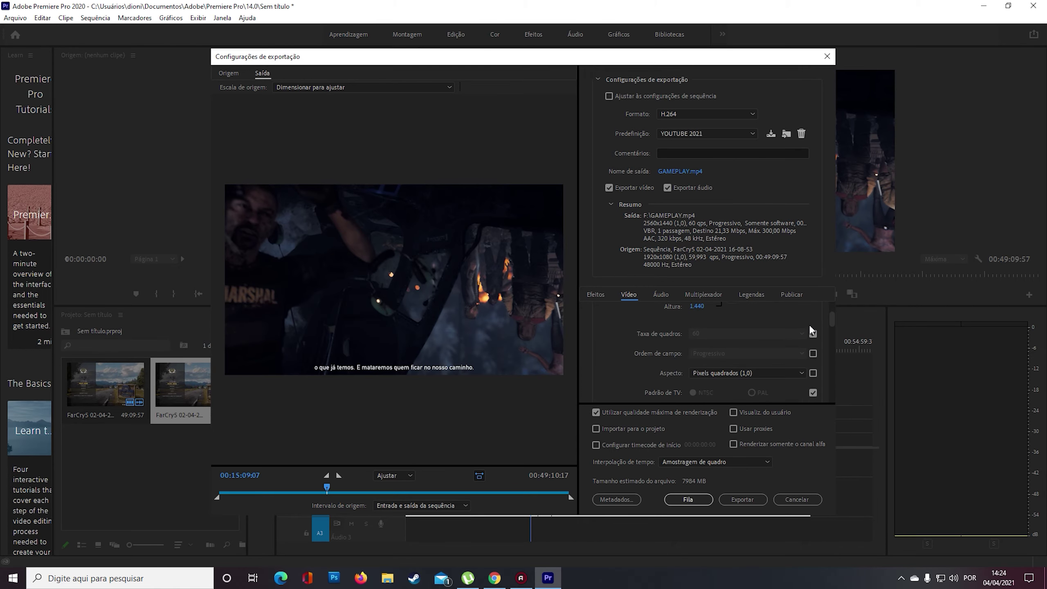
{"action": "left_click", "coordinate": [811, 332]}
{"action": "scroll", "coordinate": [729, 356], "scroll_direction": "down", "scroll_amount": 2}
{"action": "scroll", "coordinate": [730, 354], "scroll_direction": "down", "scroll_amount": 2}
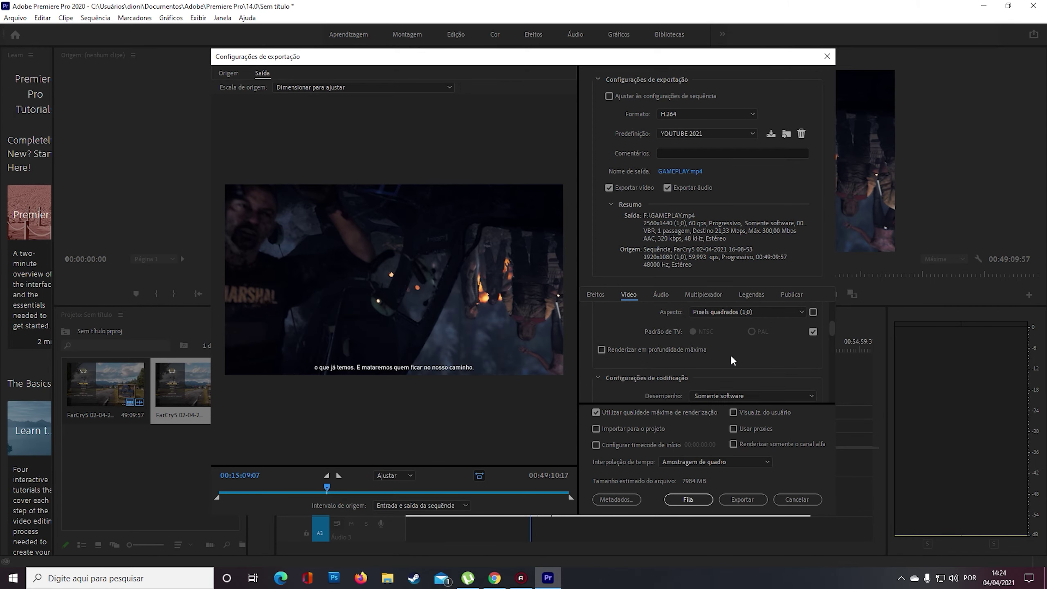
{"action": "scroll", "coordinate": [744, 333], "scroll_direction": "down", "scroll_amount": 2}
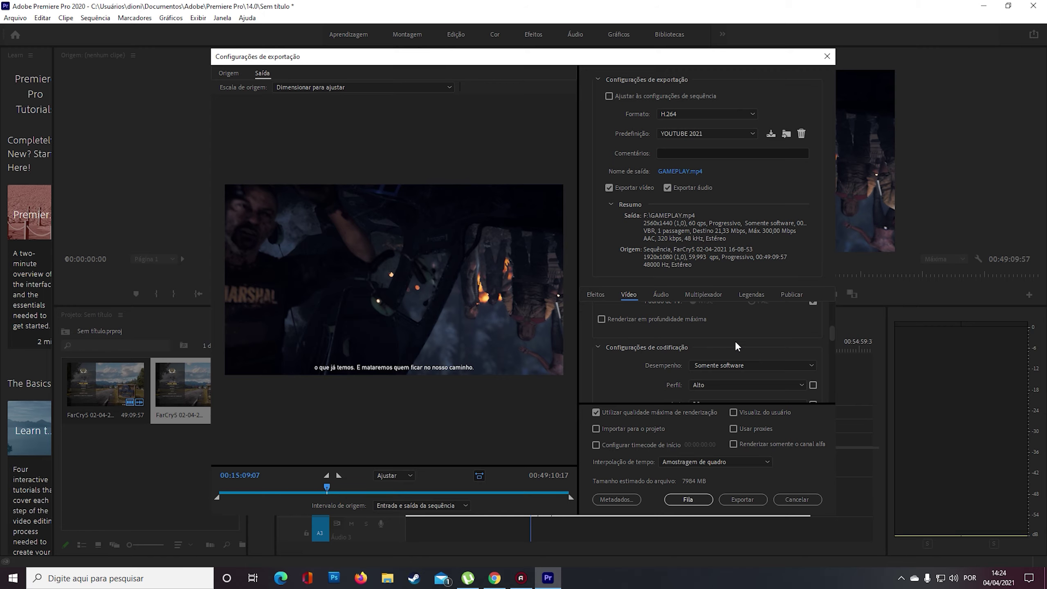
{"action": "scroll", "coordinate": [734, 340], "scroll_direction": "down", "scroll_amount": 2}
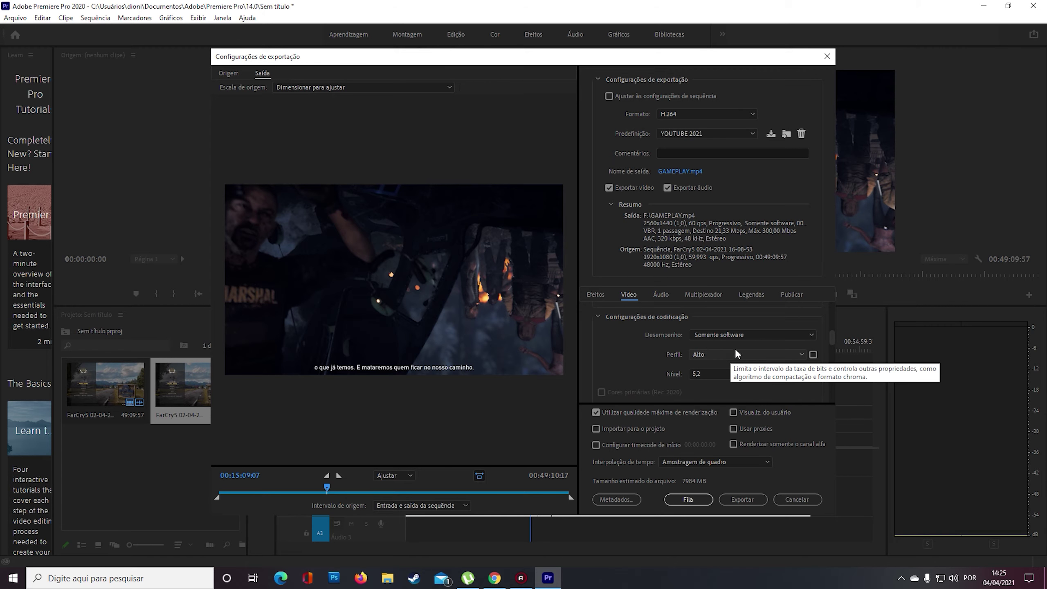
{"action": "scroll", "coordinate": [717, 374], "scroll_direction": "down", "scroll_amount": 1}
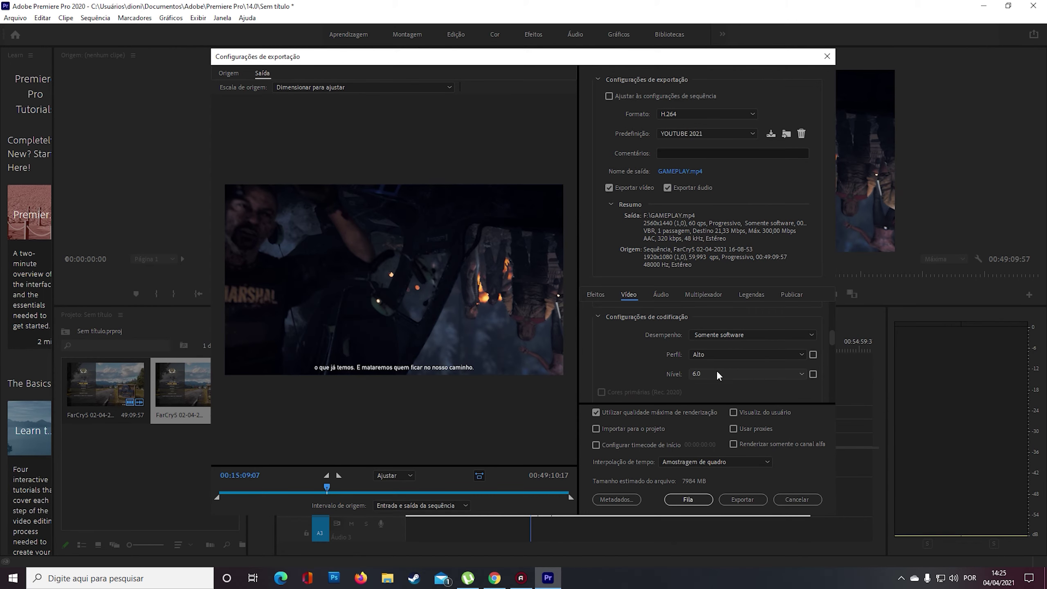
Reapply the YOUTUBE 2021 preset to restore the 2560x1440 output after it reverted
{"action": "scroll", "coordinate": [700, 366], "scroll_direction": "up", "scroll_amount": 5}
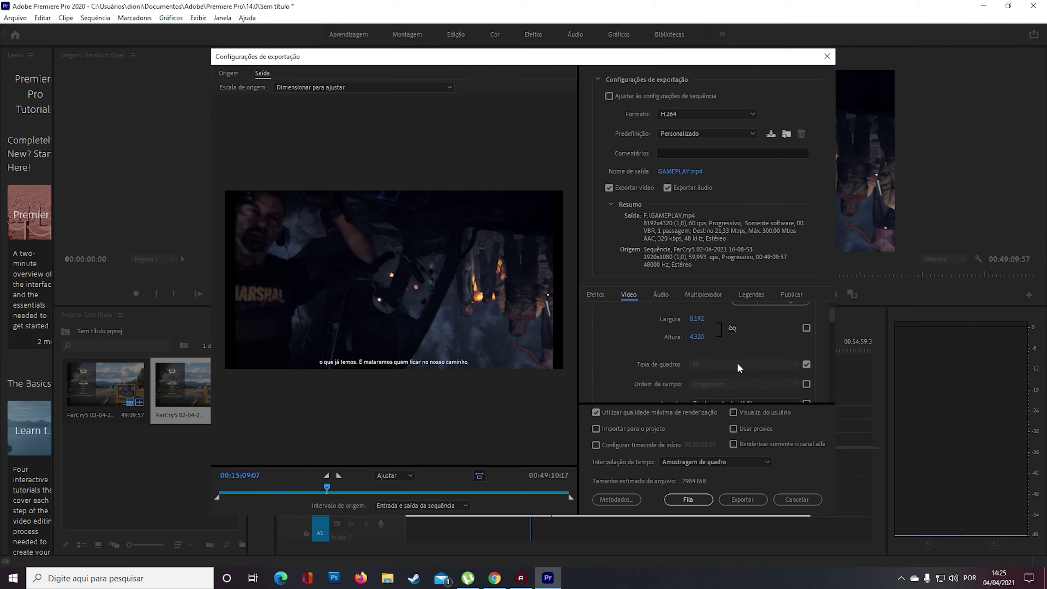
{"action": "scroll", "coordinate": [754, 358], "scroll_direction": "down", "scroll_amount": 3}
{"action": "scroll", "coordinate": [744, 330], "scroll_direction": "up", "scroll_amount": 1}
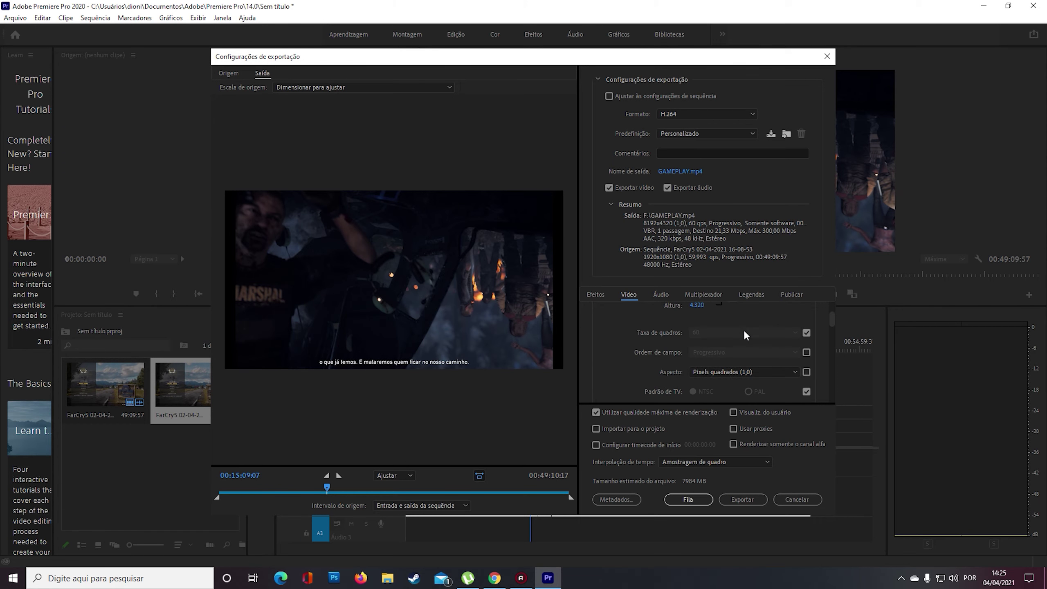
{"action": "scroll", "coordinate": [744, 332], "scroll_direction": "up", "scroll_amount": 2}
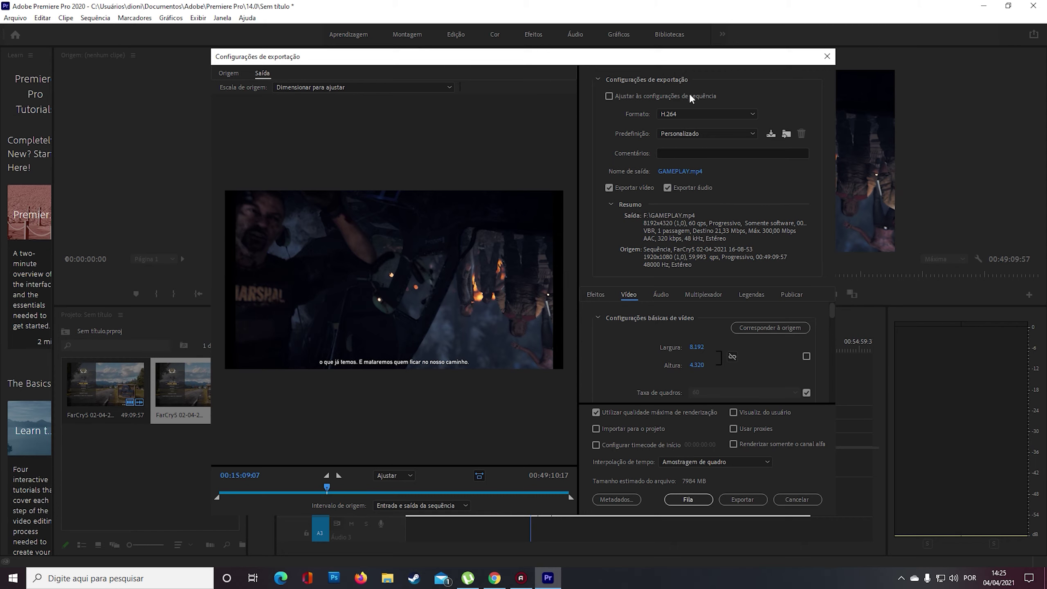
{"action": "left_click", "coordinate": [678, 134]}
{"action": "left_click", "coordinate": [679, 159]}
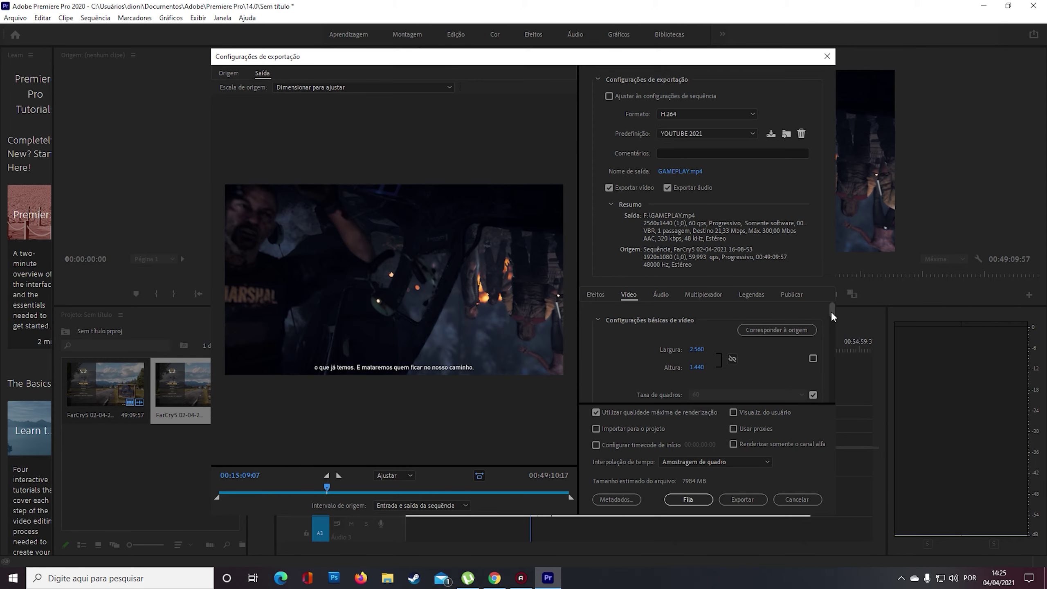
Review the video settings, then start exporting to GAMEPLAY.mp4, overwriting the existing file
{"action": "left_click_drag", "start_coordinate": [832, 312], "coordinate": [835, 385]}
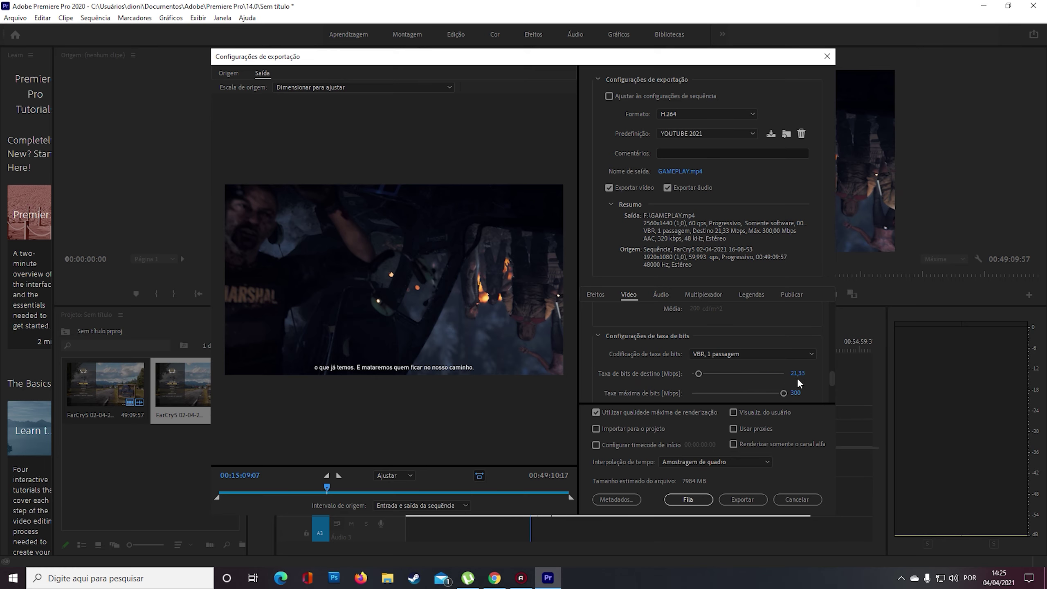
{"action": "scroll", "coordinate": [834, 380], "scroll_direction": "down", "scroll_amount": 1}
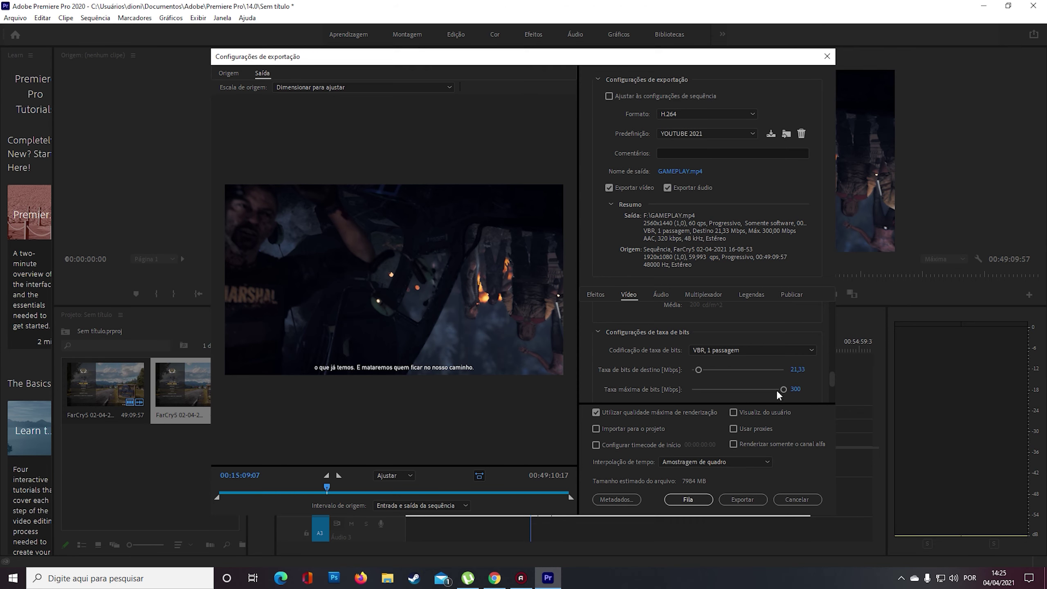
{"action": "left_click_drag", "start_coordinate": [830, 375], "coordinate": [827, 396]}
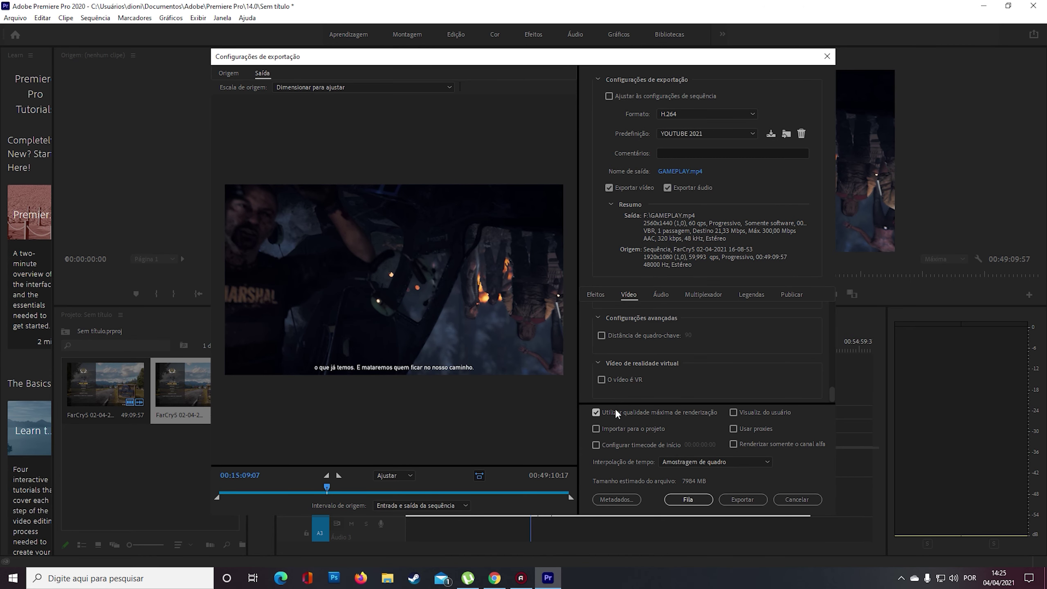
{"action": "left_click", "coordinate": [744, 498]}
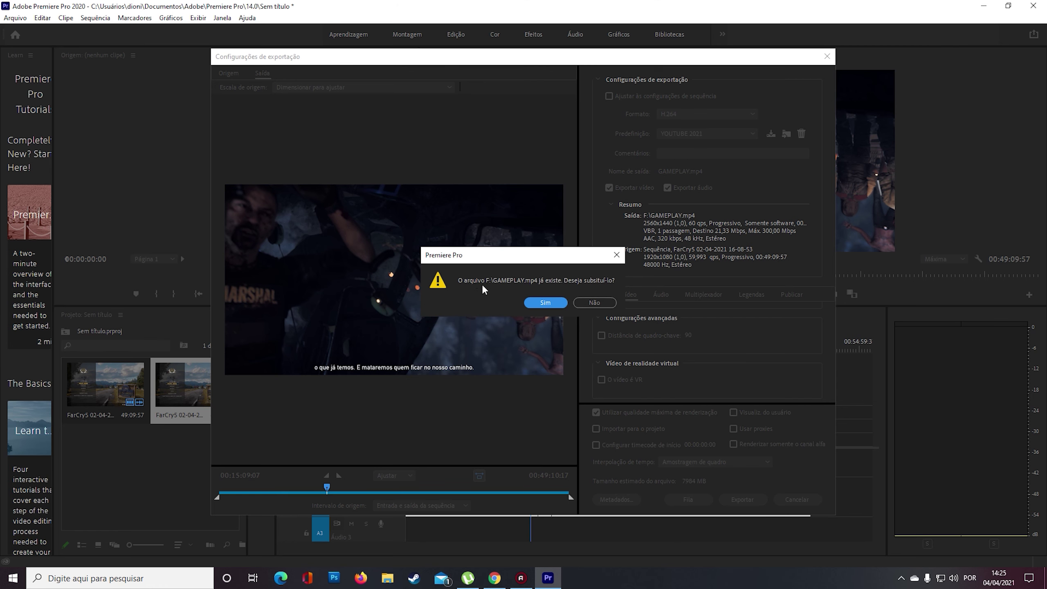
{"action": "left_click", "coordinate": [526, 302]}
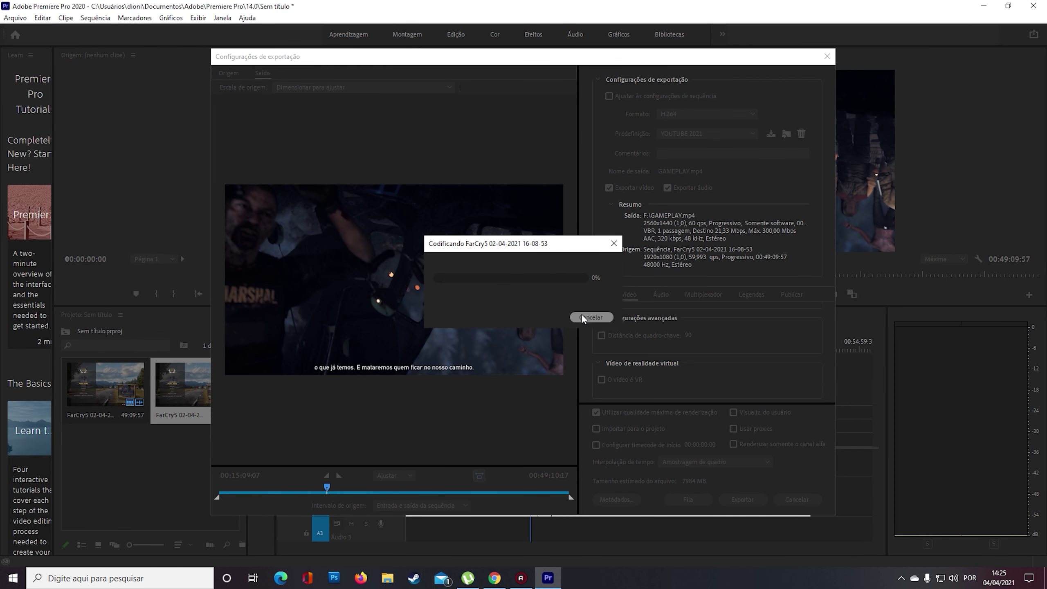